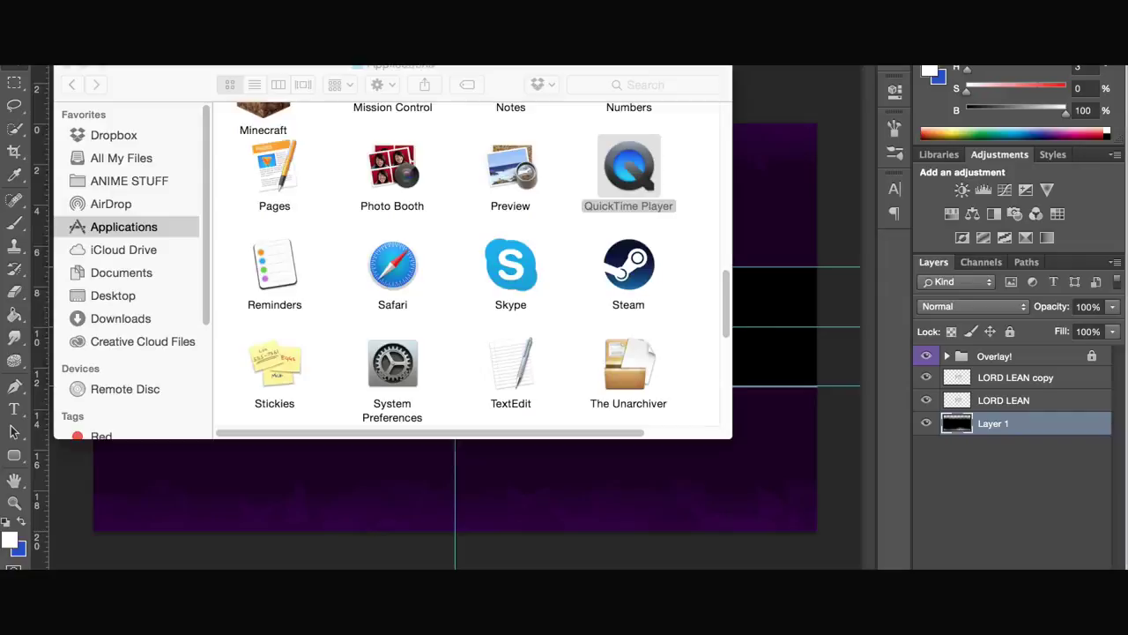
# Place the himeragi_yukina character render from the ANIME STUFF folder in the banner strip, sized and positioned at the left of the LORD LEAN text
pyautogui.click(141, 185)
pyautogui.moveTo(628, 319); pyautogui.dragTo(784, 414)
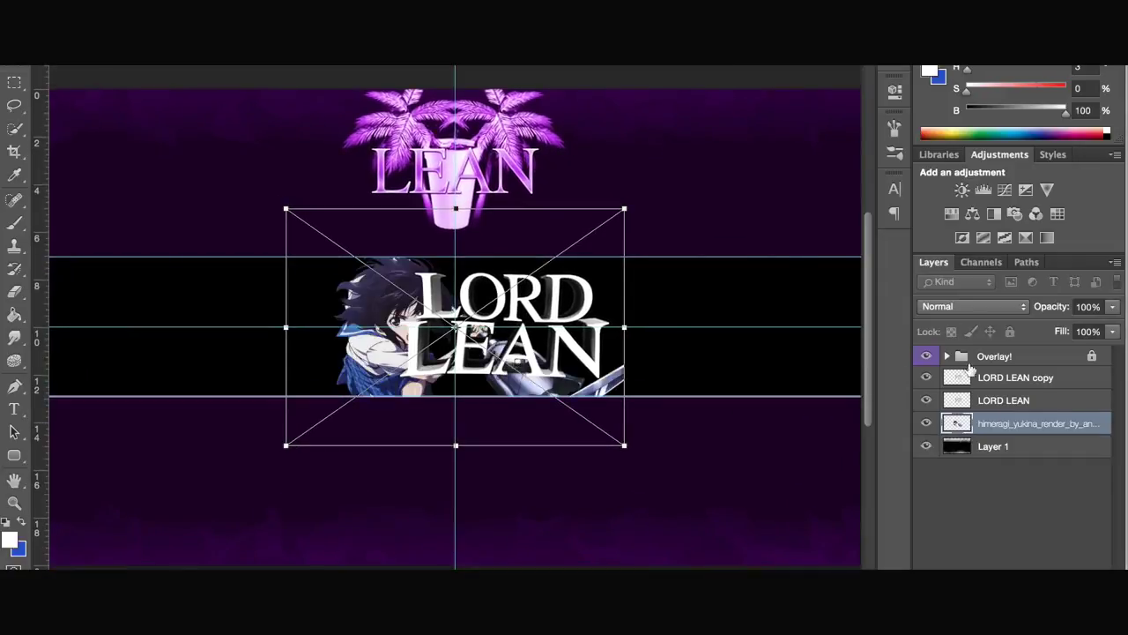
pyautogui.moveTo(432, 275); pyautogui.dragTo(398, 272)
pyautogui.moveTo(251, 210); pyautogui.dragTo(279, 229)
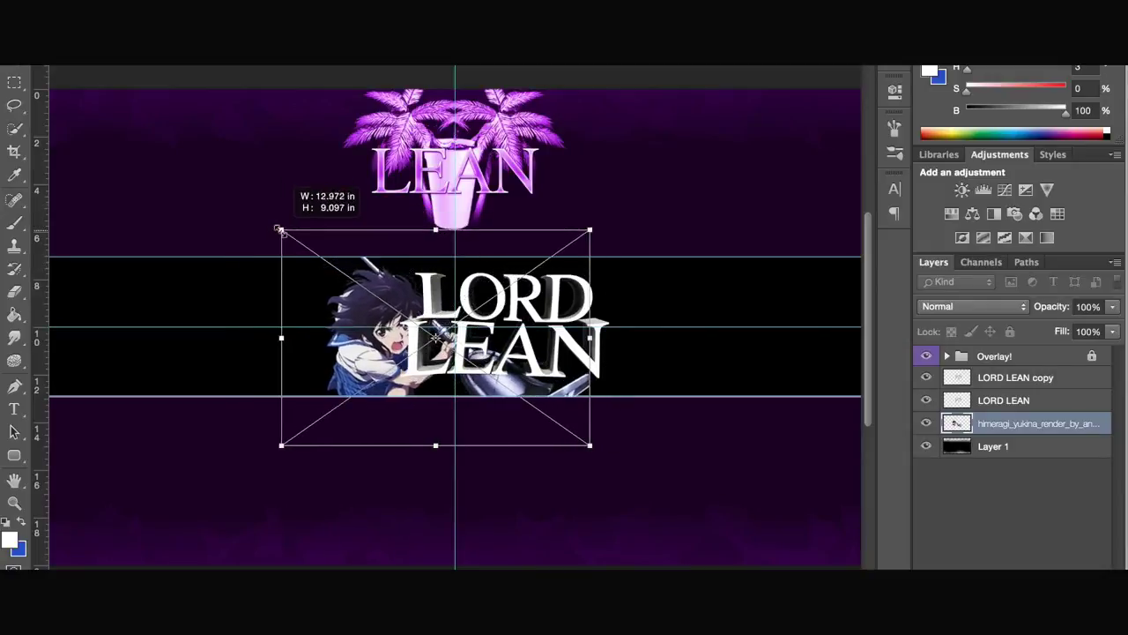
pyautogui.moveTo(429, 308); pyautogui.dragTo(406, 298)
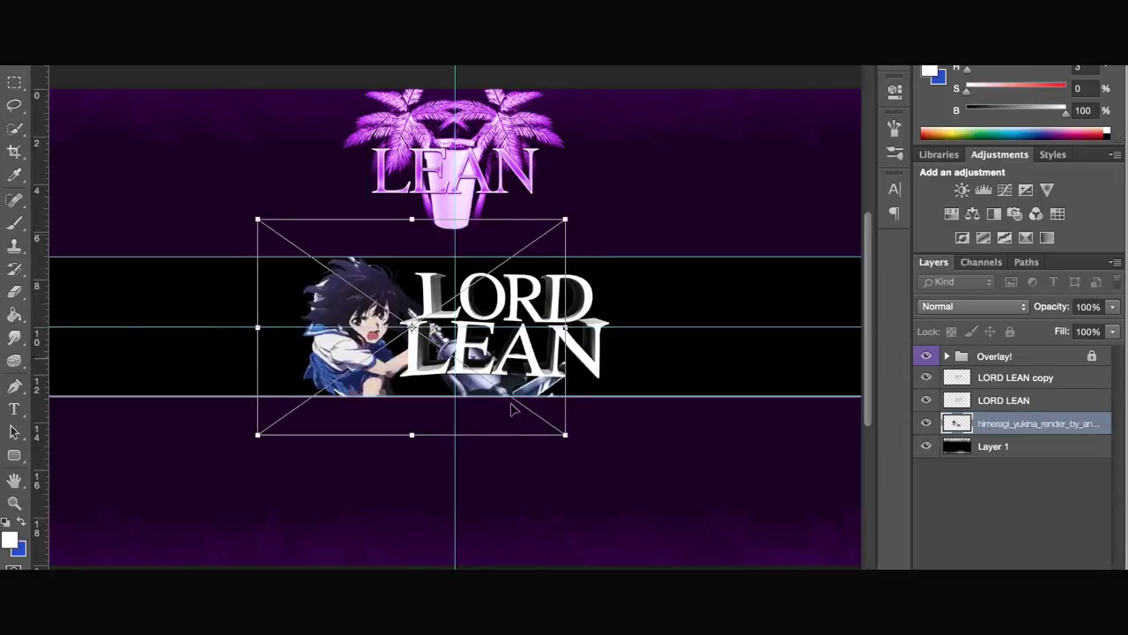
pyautogui.moveTo(570, 444); pyautogui.dragTo(581, 448)
pyautogui.moveTo(526, 360); pyautogui.dragTo(530, 357)
pyautogui.click(14, 67)
pyautogui.click(712, 208)
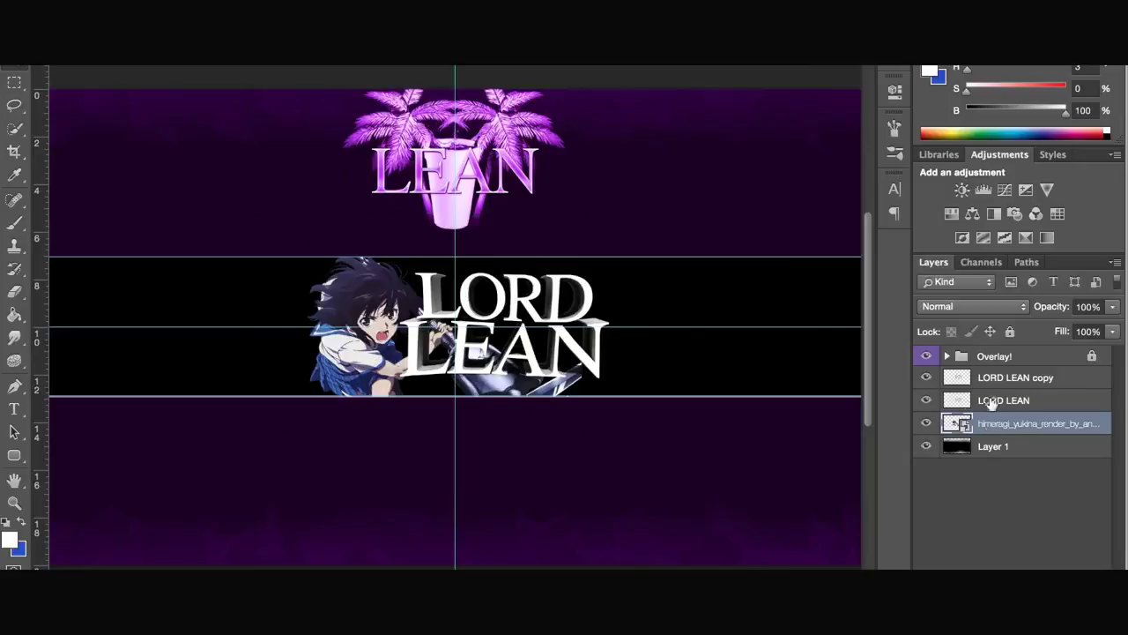
# Move the character layer between the two LORD LEAN layers and erase the parts of LORD LEAN copy that cover the character and weapon
pyautogui.moveTo(992, 402); pyautogui.dragTo(994, 397)
pyautogui.click(1038, 379)
pyautogui.scroll(3, 458, 314)
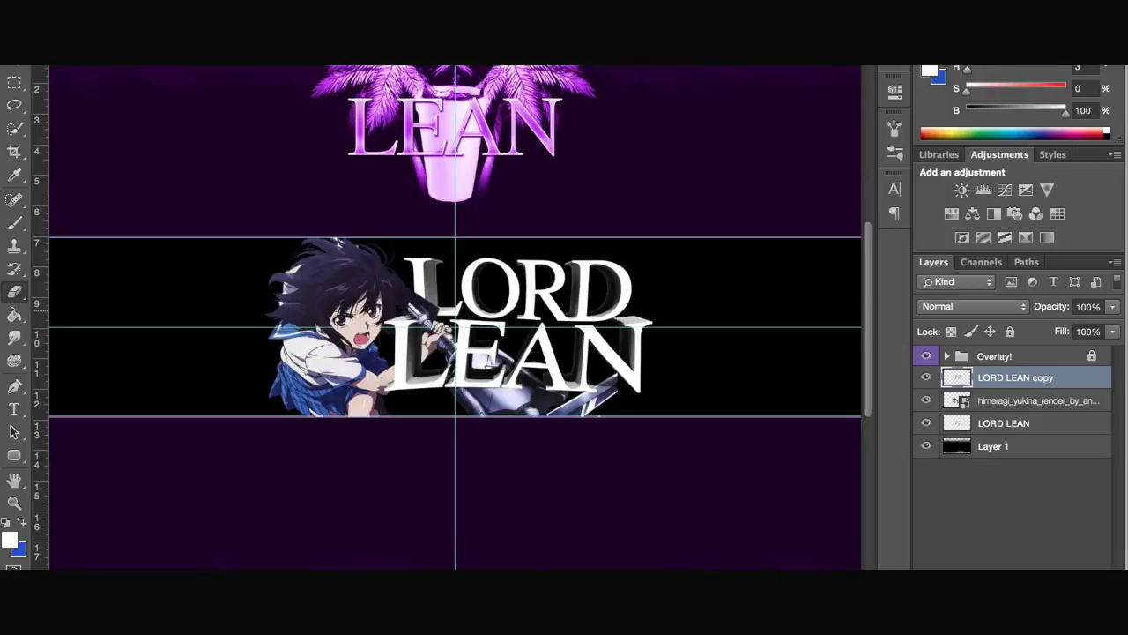
pyautogui.press('super+plus')
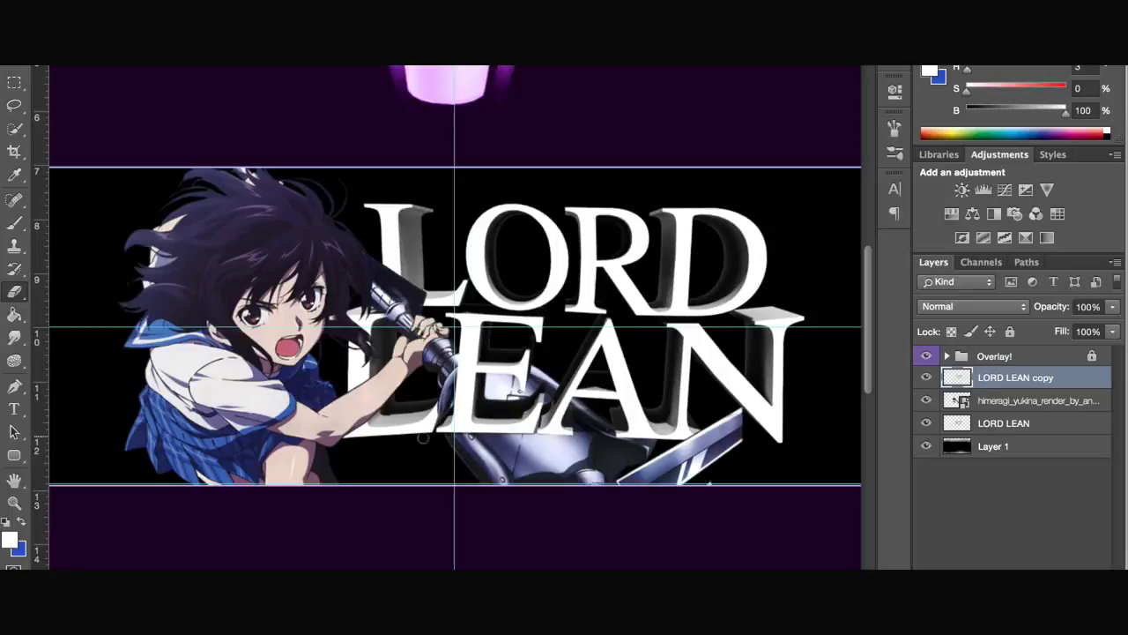
pyautogui.press('super+minus')
pyautogui.press('super+minus')
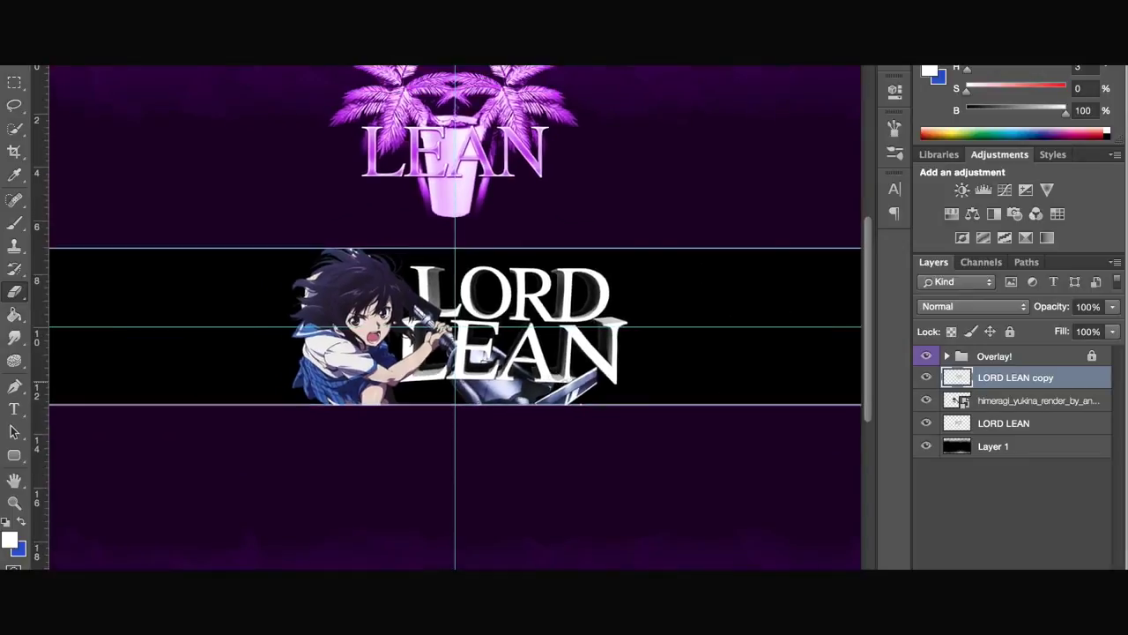
# Place the Strike-the-Blood-1-5 city image and enlarge it to span the full width of the banner strip
pyautogui.press('super+Tab')
pyautogui.click(165, 157)
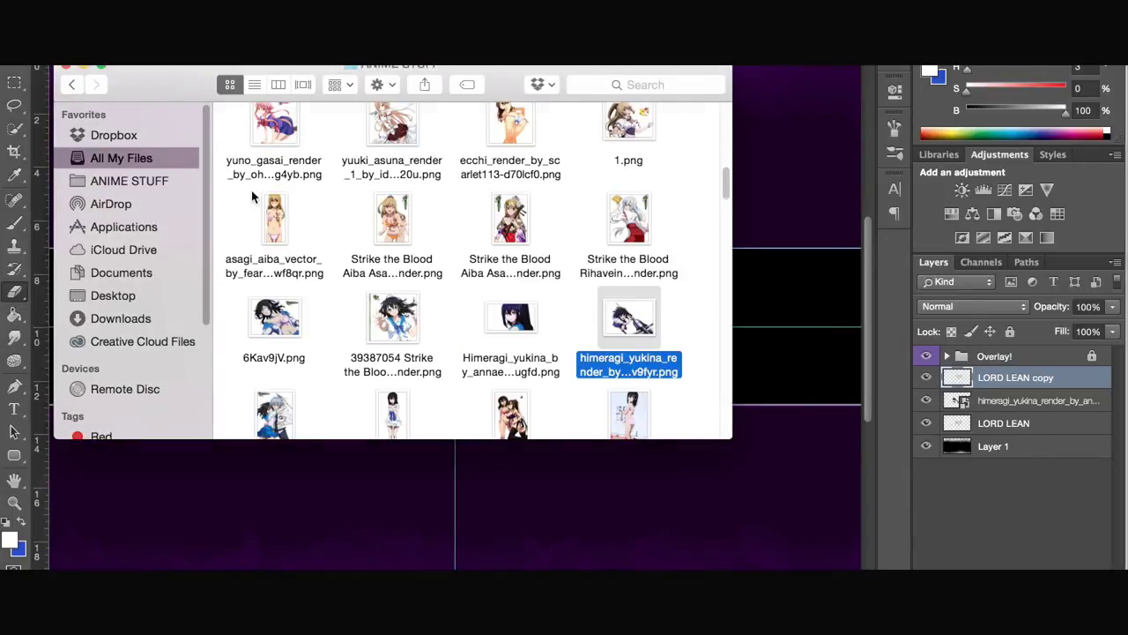
pyautogui.moveTo(246, 209); pyautogui.dragTo(759, 319)
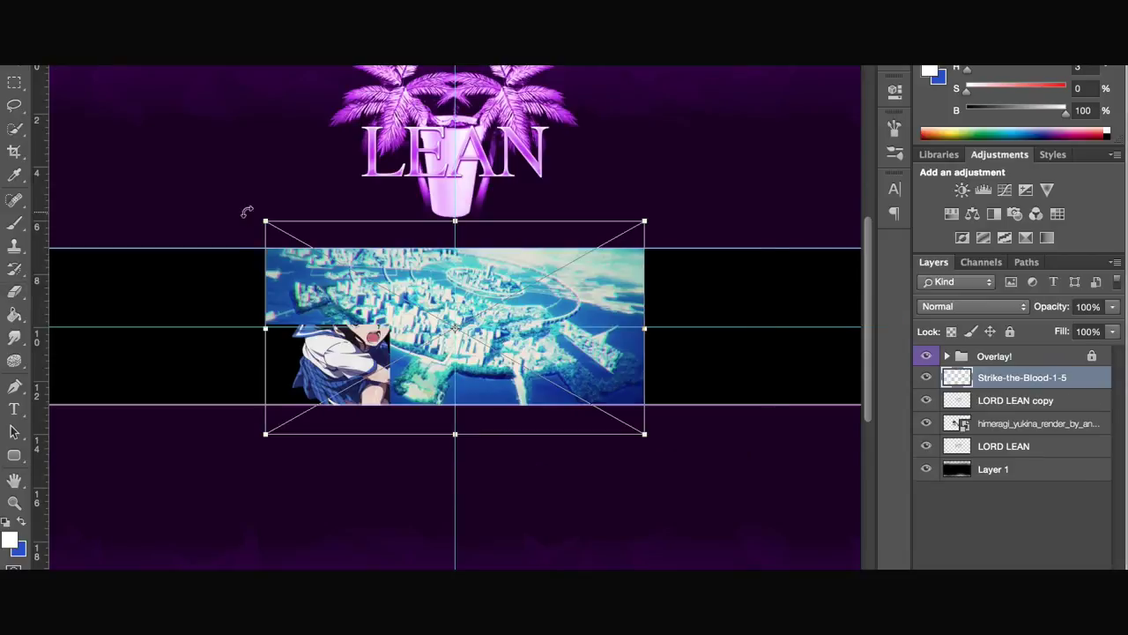
pyautogui.moveTo(265, 214); pyautogui.dragTo(40, 138)
pyautogui.press('super+minus')
pyautogui.moveTo(177, 171); pyautogui.dragTo(151, 158)
pyautogui.moveTo(590, 401); pyautogui.dragTo(778, 474)
pyautogui.click(24, 64)
pyautogui.click(731, 209)
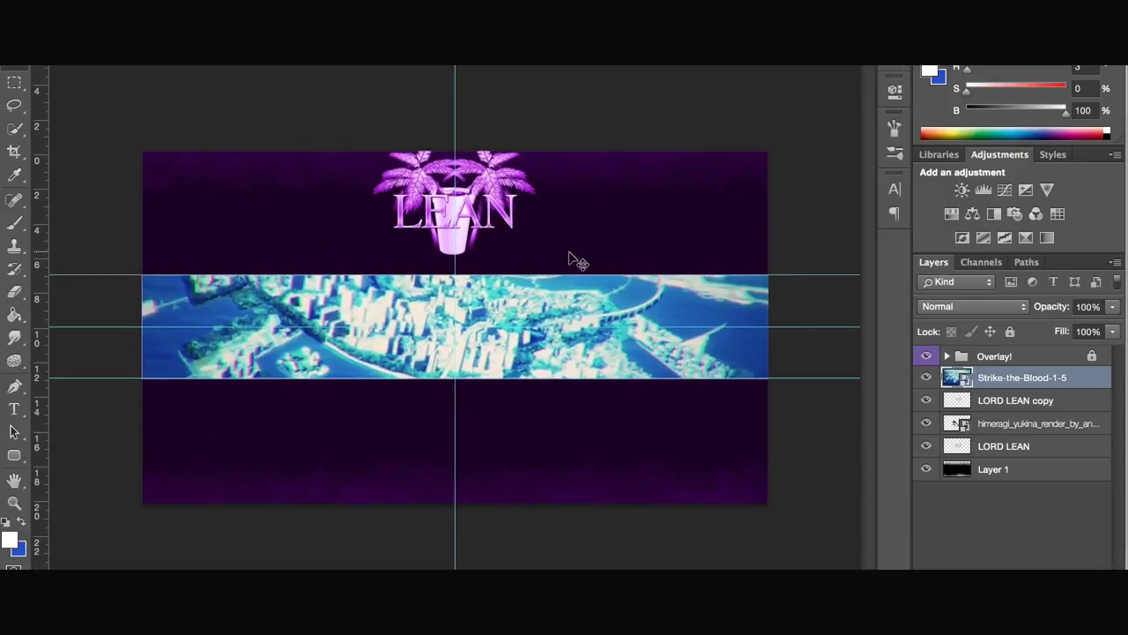
# Move the Strike-the-Blood-1-5 layer below Layer 1 and set Layer 1's opacity to 90%
pyautogui.press('super+plus')
pyautogui.moveTo(976, 375); pyautogui.dragTo(1013, 482)
pyautogui.click(1025, 446)
pyautogui.doubleClick(1097, 306)
pyautogui.write('95')
pyautogui.press('BackSpace')
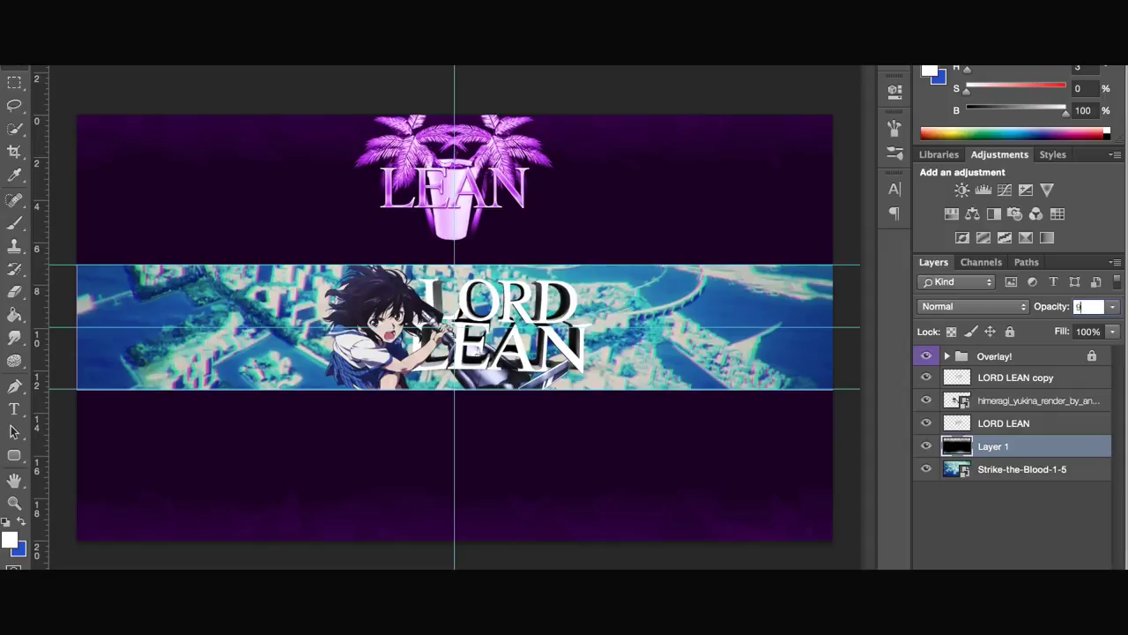
pyautogui.write('0')
# Duplicate the techy 6 texture onto the banner's left half, then flip the copy horizontally and enlarge it to reach the vertical center guide
pyautogui.scroll(-2, 555, 378)
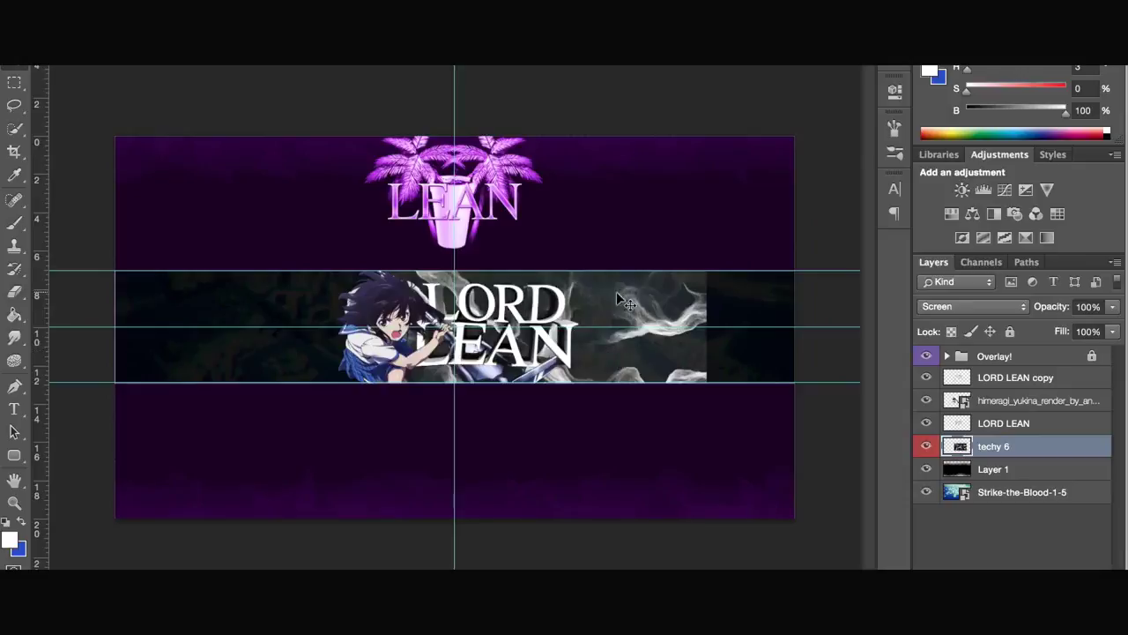
pyautogui.moveTo(617, 293); pyautogui.dragTo(357, 282)
pyautogui.hotkey('ctrl', 't')
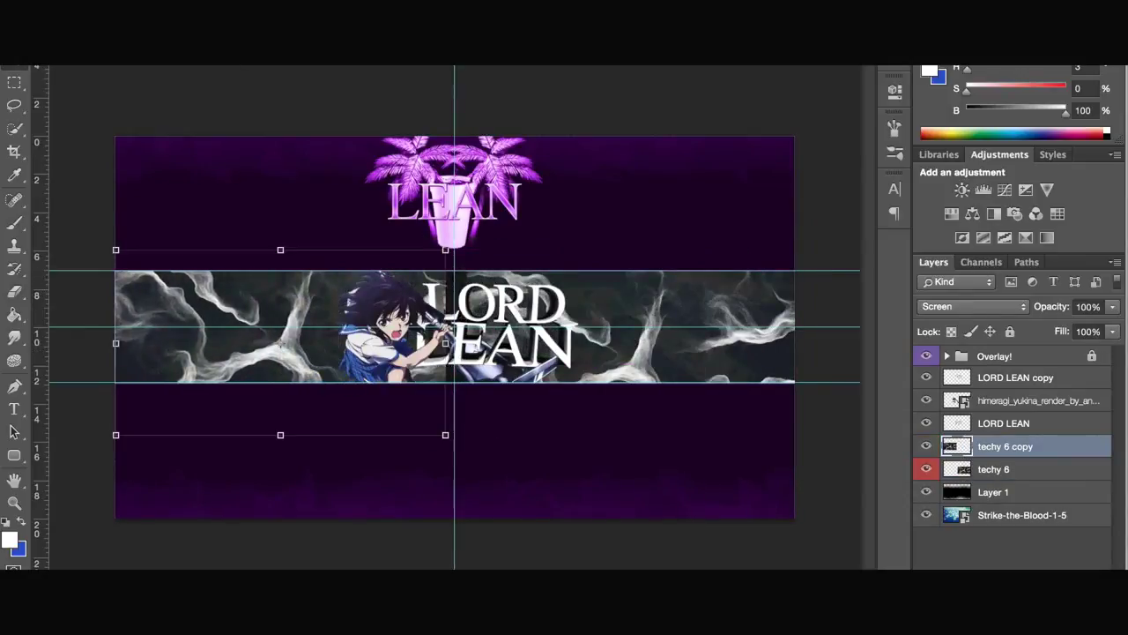
pyautogui.rightClick(284, 342)
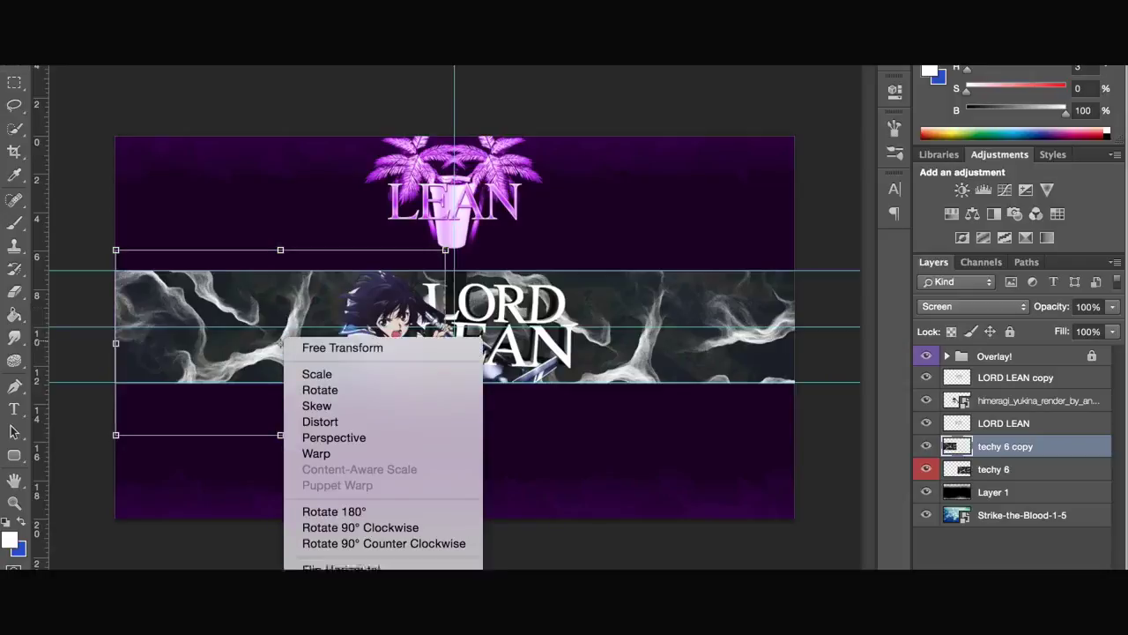
pyautogui.click(374, 567)
pyautogui.click(3, 83)
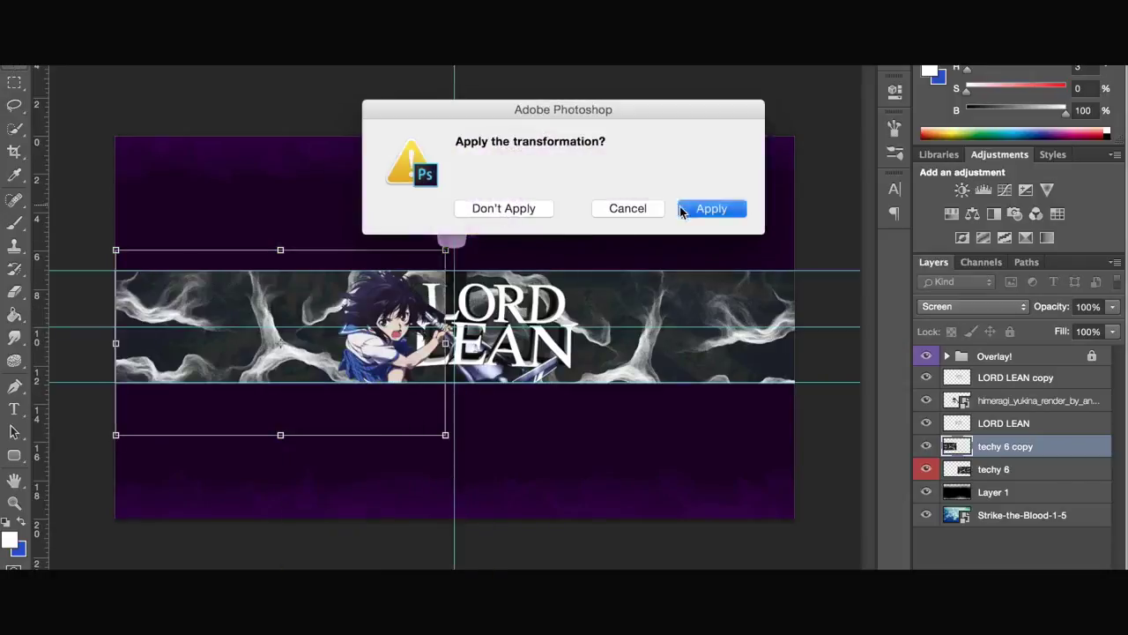
pyautogui.click(626, 206)
pyautogui.moveTo(446, 249); pyautogui.dragTo(458, 245)
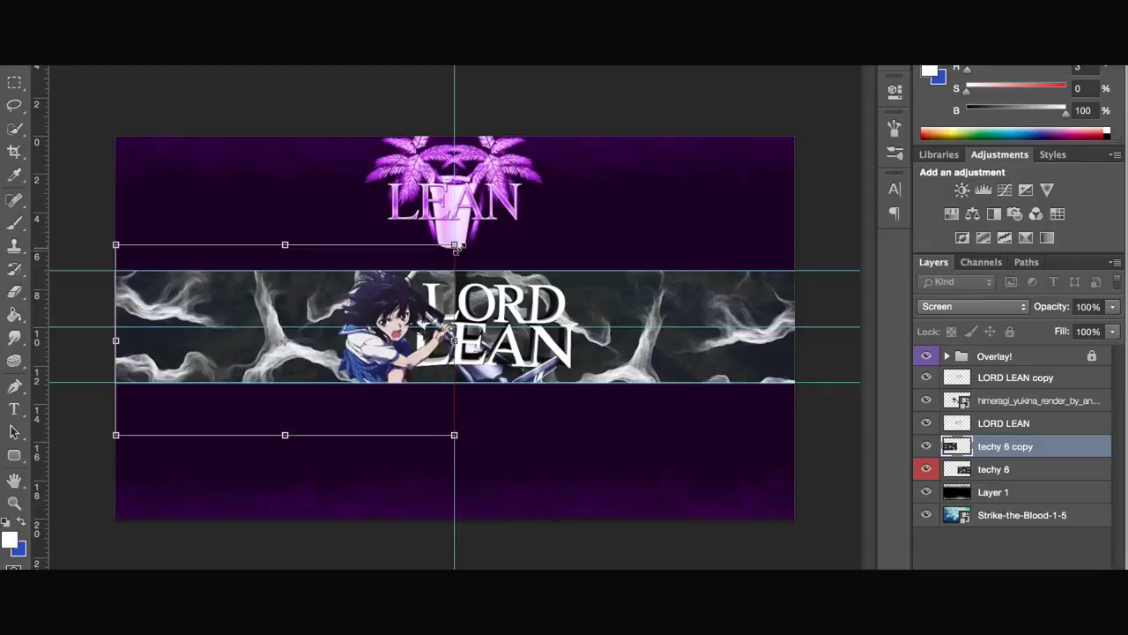
pyautogui.click(12, 63)
pyautogui.click(713, 209)
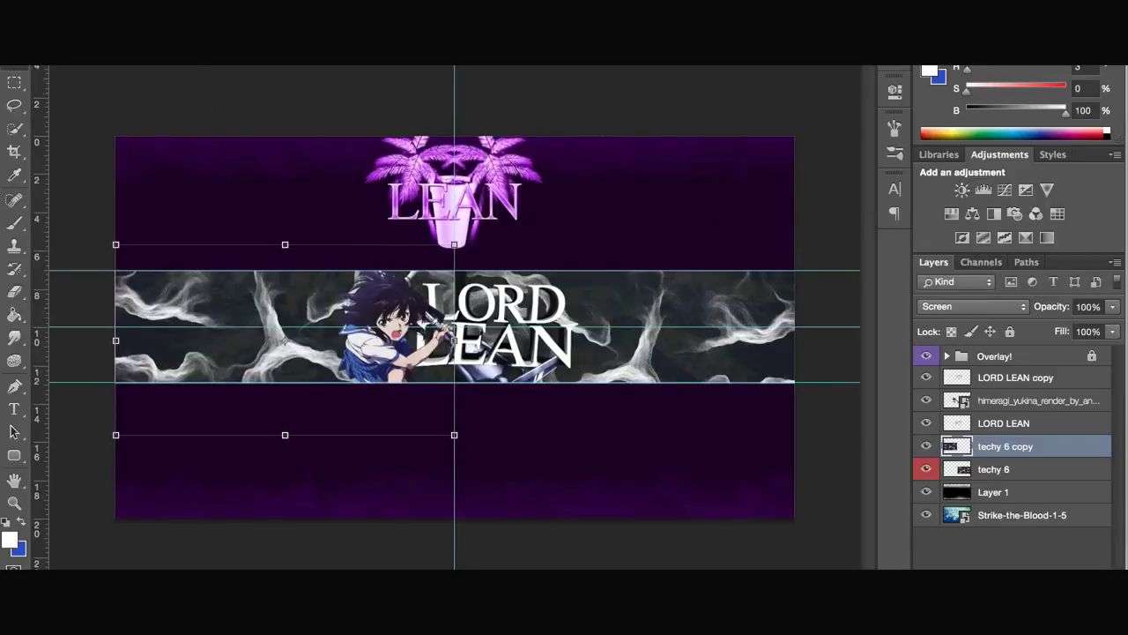
# Delete the original techy 6 layer and duplicate the techy 6 copy layer
pyautogui.click(1029, 472)
pyautogui.press('Delete')
pyautogui.click(1012, 452)
pyautogui.press('super+j')
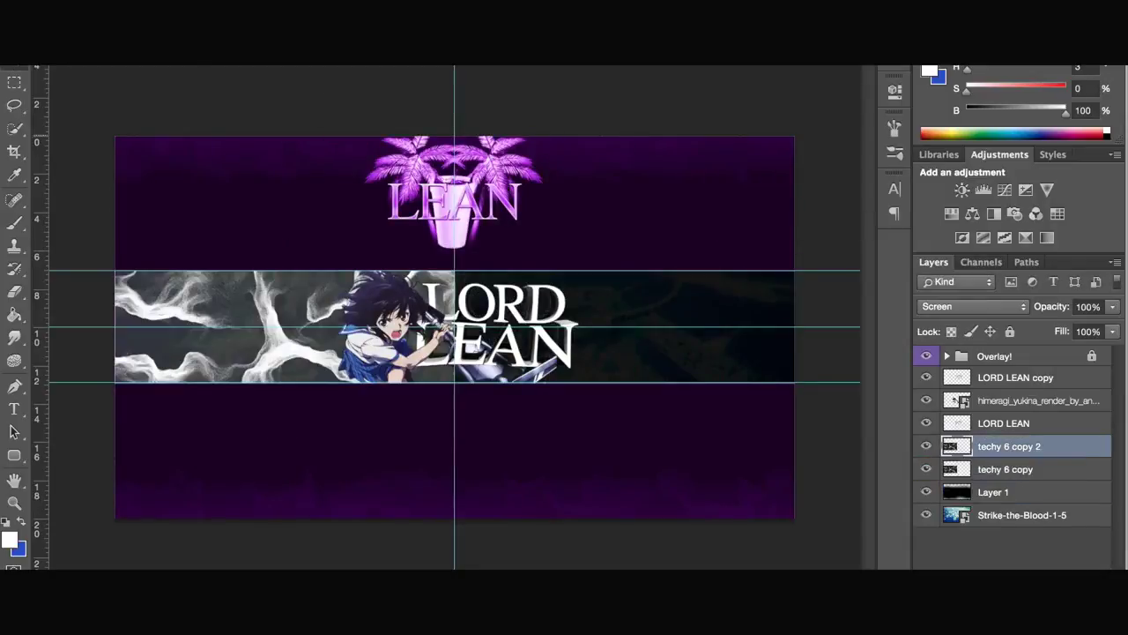
# Flip the new texture duplicate horizontally and move it onto the banner's right half to mirror the left one
pyautogui.press('super+t')
pyautogui.rightClick(283, 336)
pyautogui.click(376, 569)
pyautogui.click(719, 209)
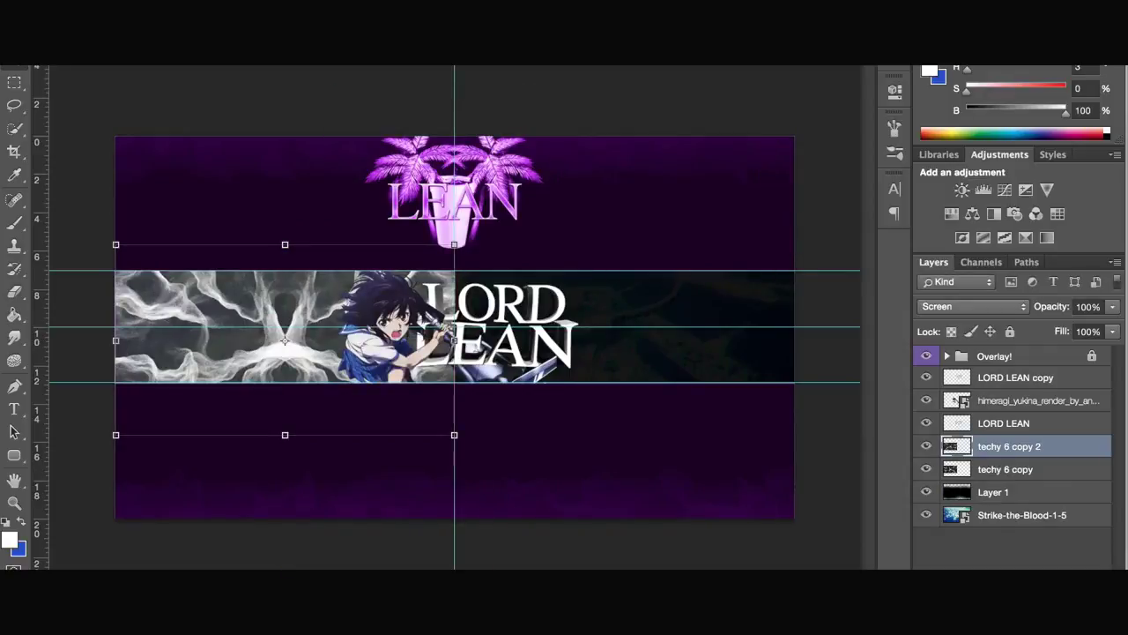
pyautogui.moveTo(533, 297); pyautogui.dragTo(727, 296)
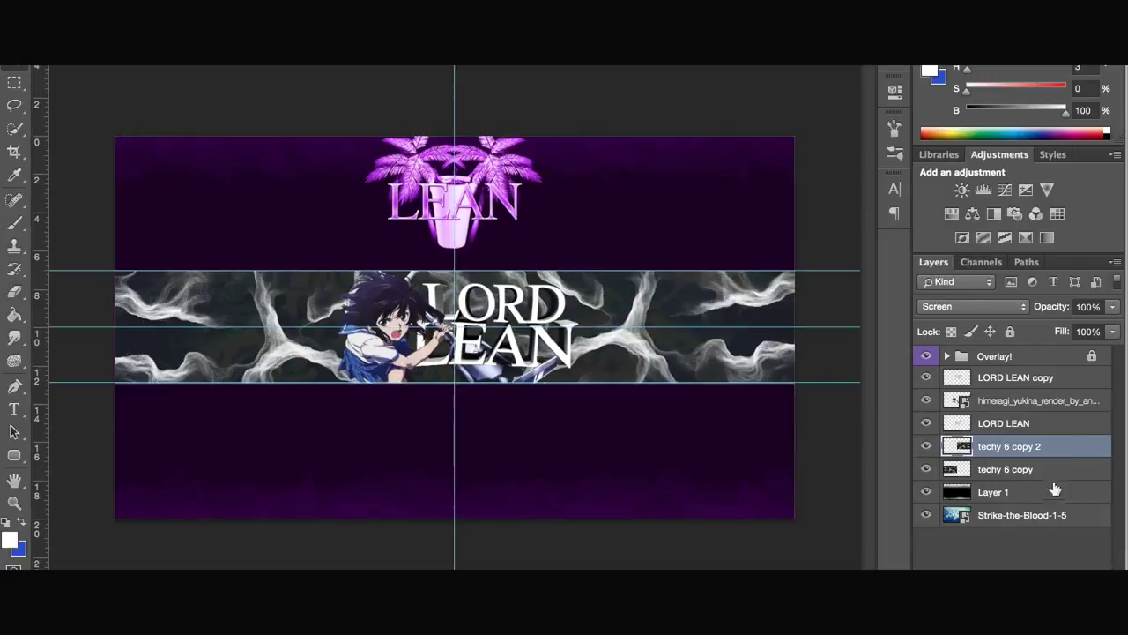
# Merge the two techy 6 texture halves into one layer and set its opacity to 10%
pyautogui.rightClick(1045, 428)
pyautogui.click(1060, 452)
pyautogui.rightClick(1060, 448)
pyautogui.scroll(-3, 927, 517)
pyautogui.click(847, 470)
pyautogui.click(1089, 306)
pyautogui.write('10')
pyautogui.press('Return')
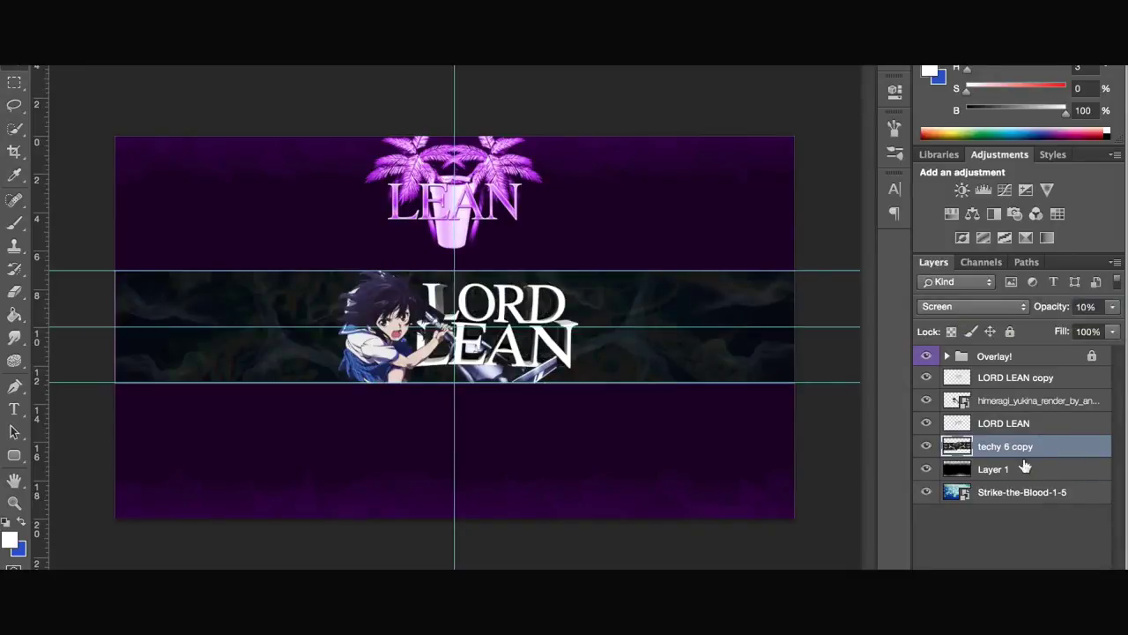
# Set the opacity of Layer 1 to 95%
pyautogui.click(1025, 466)
pyautogui.click(1089, 306)
pyautogui.write('95')
pyautogui.press('Return')
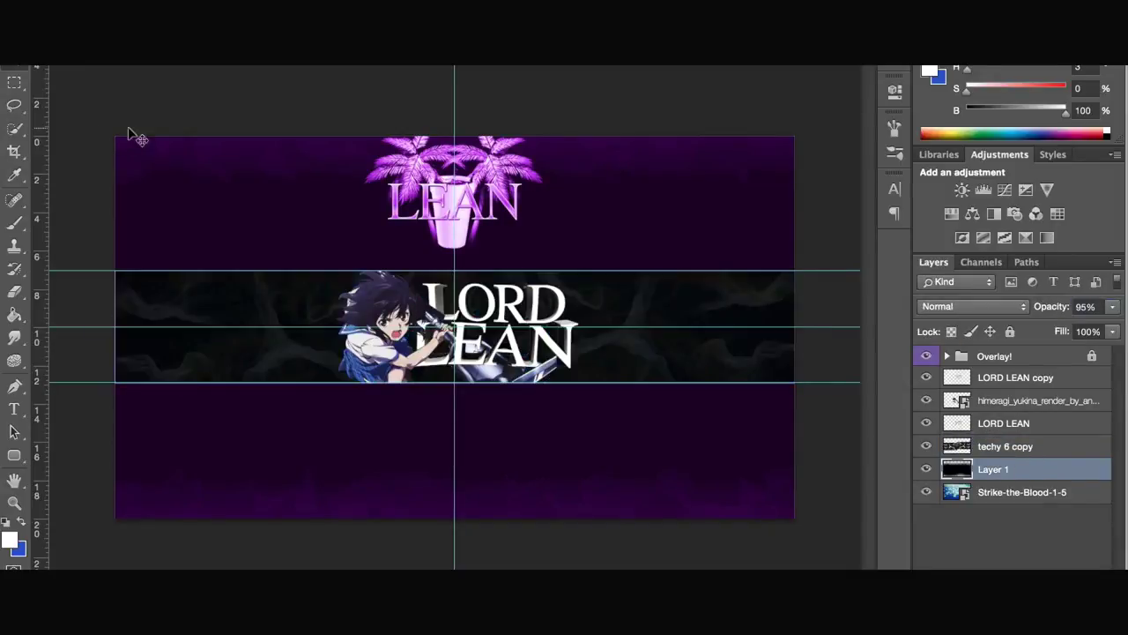
# Add a new layer above LORD LEAN copy and paint soft white spots around the character and the text
pyautogui.click(1017, 379)
pyautogui.hotkey('ctrl', 'shift', 'alt', 'n')
pyautogui.hotkey('ctrl', '+')
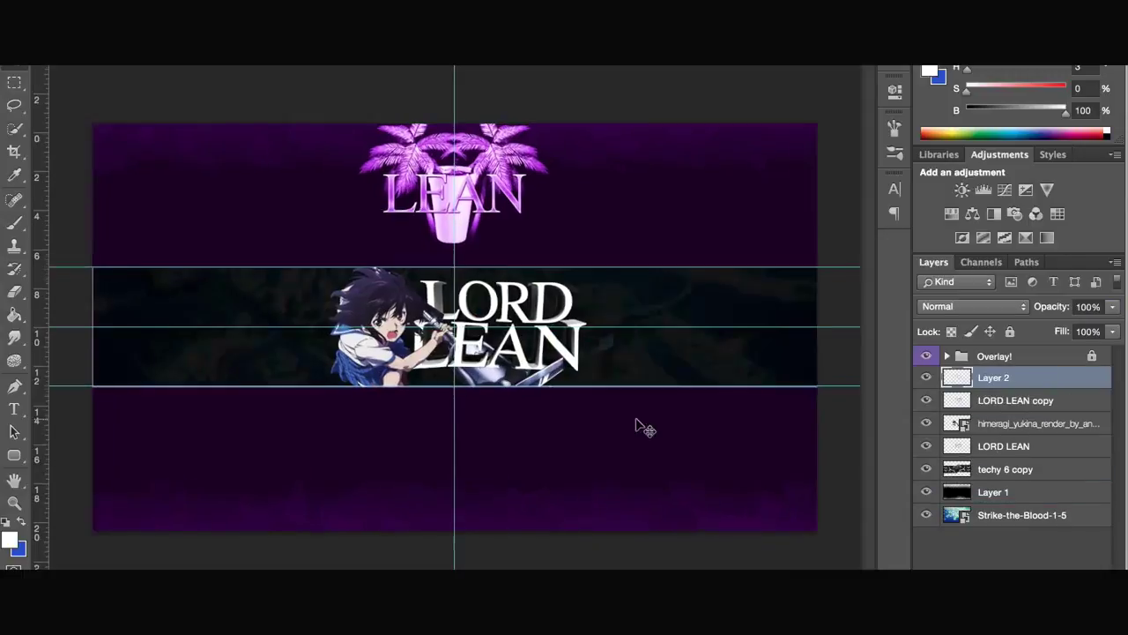
pyautogui.press('b')
pyautogui.hotkey('ctrl', '-')
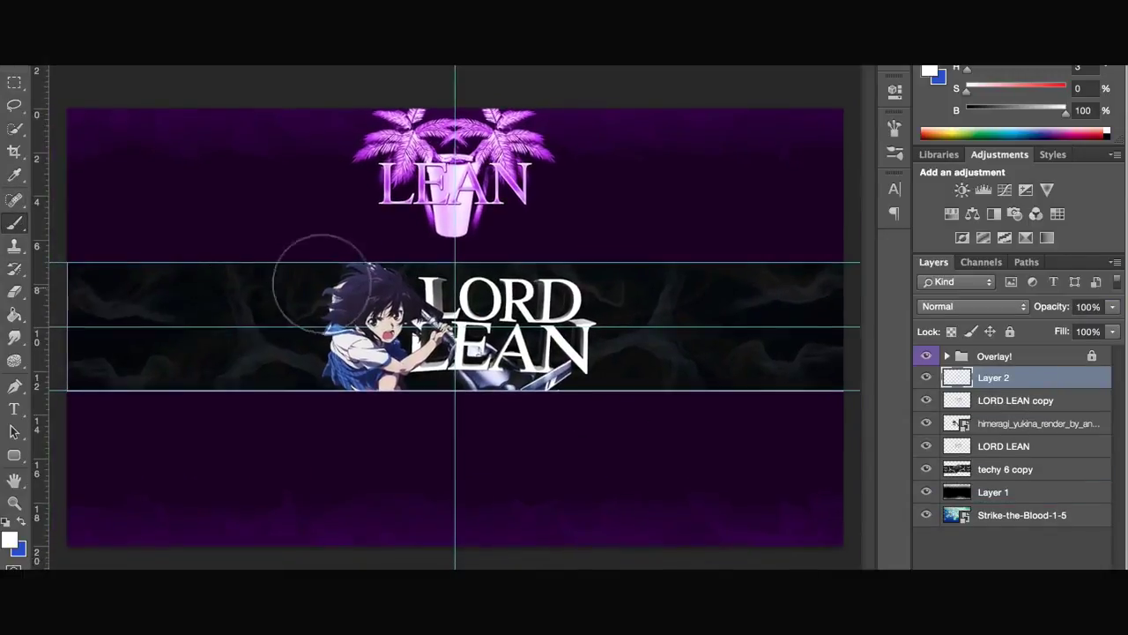
pyautogui.click(348, 274)
pyautogui.moveTo(587, 403); pyautogui.dragTo(567, 244)
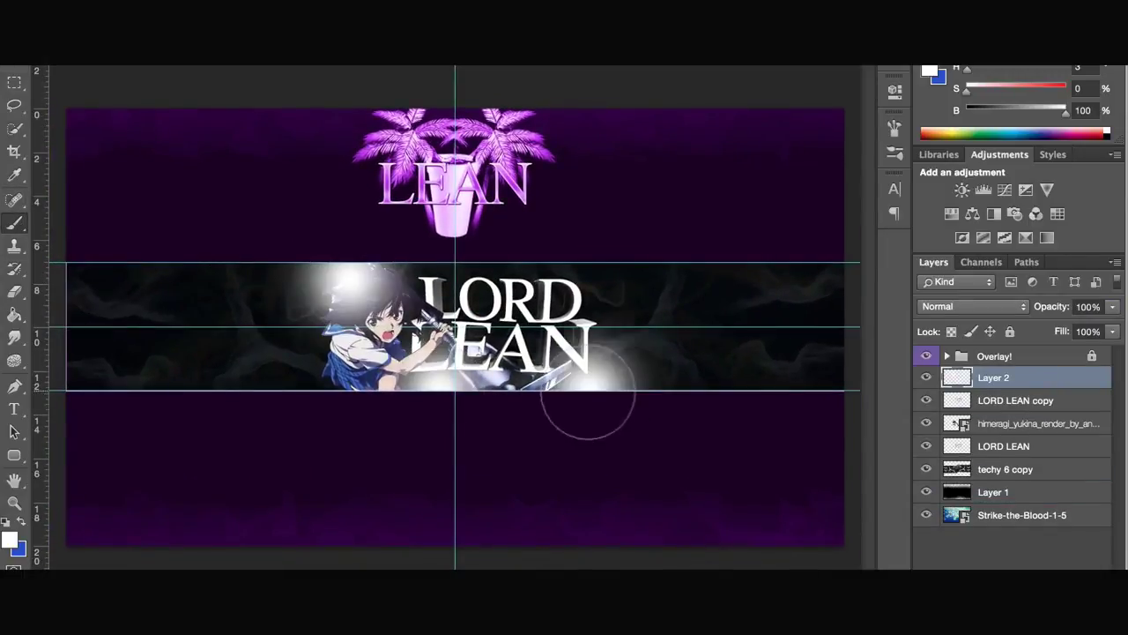
# Add another layer on top and paint soft blue spots over the character and the LORD LEAN text
pyautogui.click(22, 524)
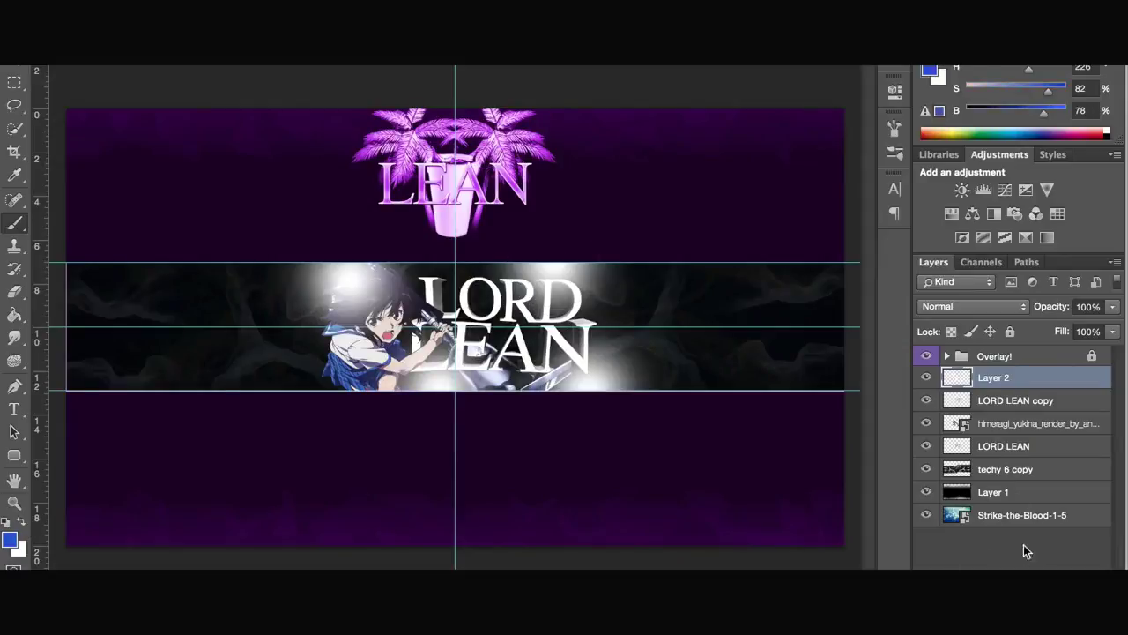
pyautogui.hotkey('ctrl', 'alt', 'shift', 'n')
pyautogui.click(459, 265)
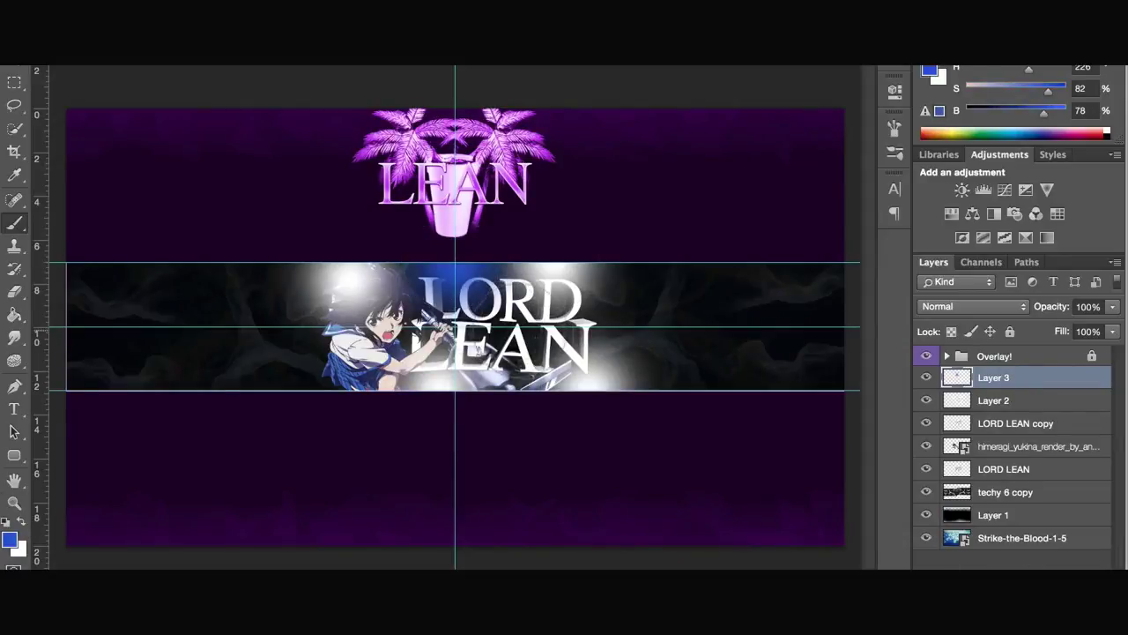
pyautogui.click(523, 327)
pyautogui.moveTo(318, 379); pyautogui.dragTo(335, 365)
pyautogui.click(621, 313)
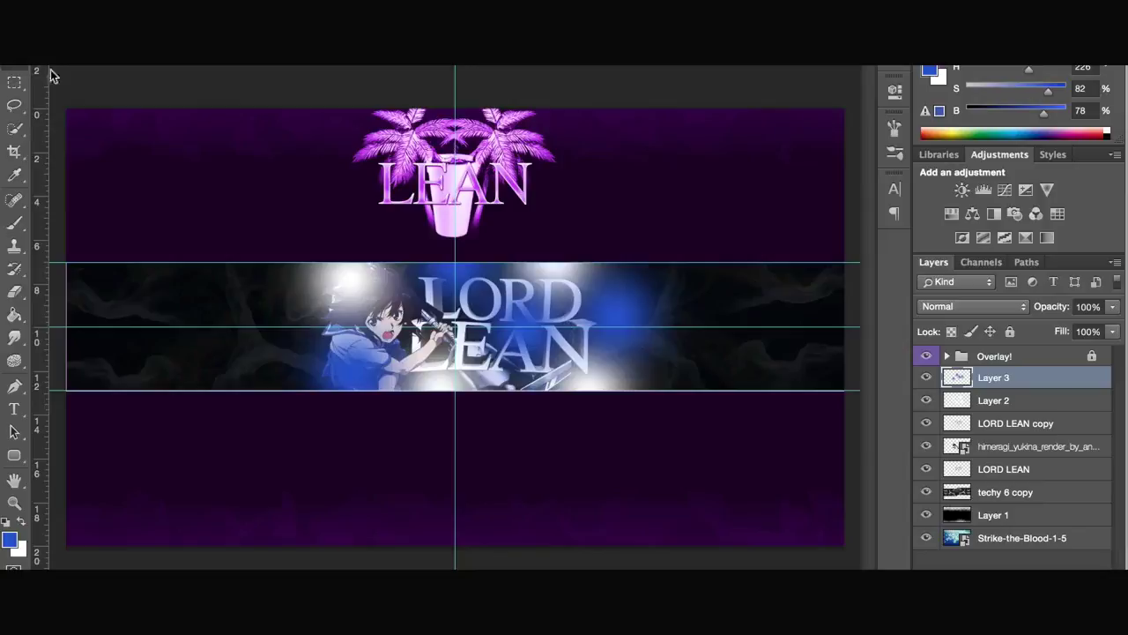
# Set the blend mode of both the blue-spot layer and the white-spot layer to Overlay
pyautogui.click(967, 309)
pyautogui.click(943, 497)
pyautogui.click(996, 400)
pyautogui.click(1000, 306)
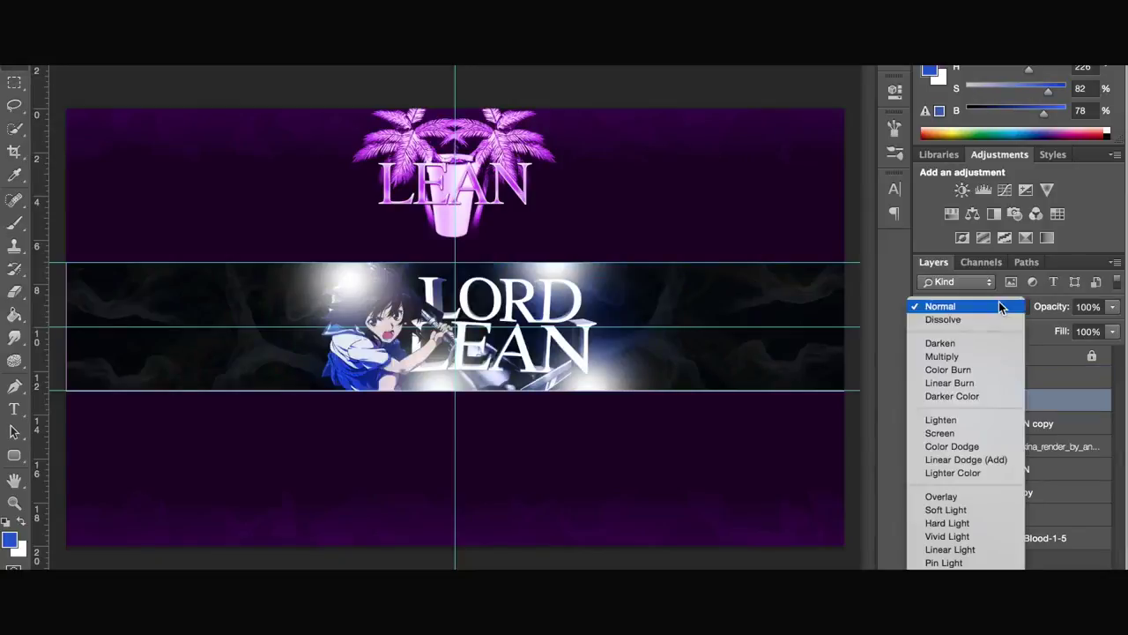
pyautogui.click(941, 498)
# Add a new layer above Layer 3 and paint alternating soft blue spots in a zigzag across the whole banner strip
pyautogui.scroll(-2, 770, 441)
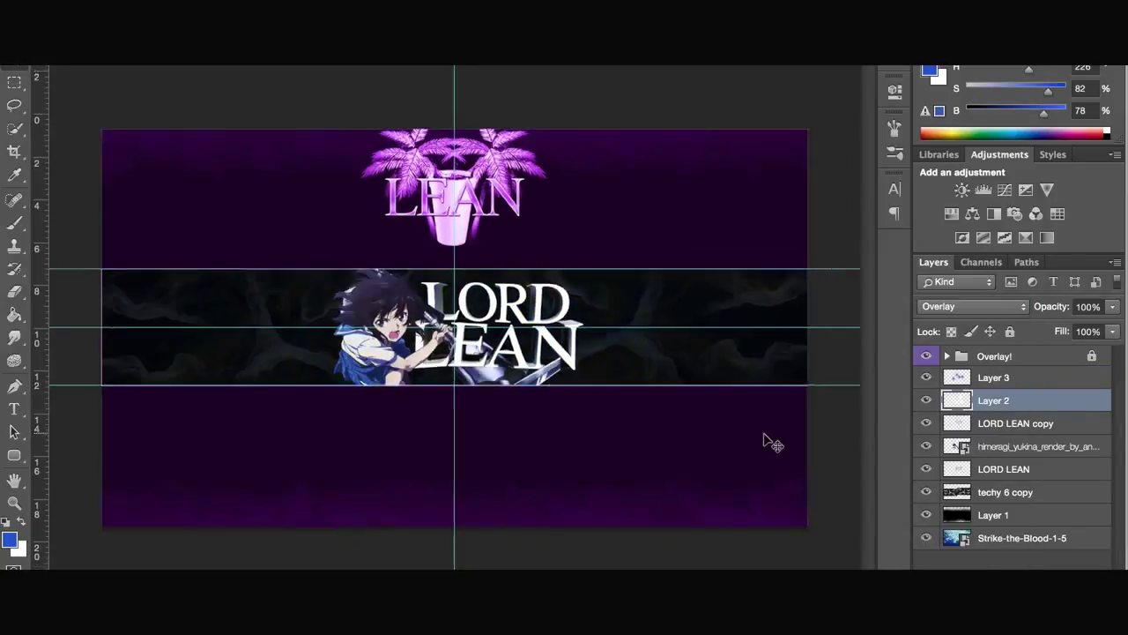
pyautogui.click(1013, 381)
pyautogui.click(1076, 587)
pyautogui.click(13, 225)
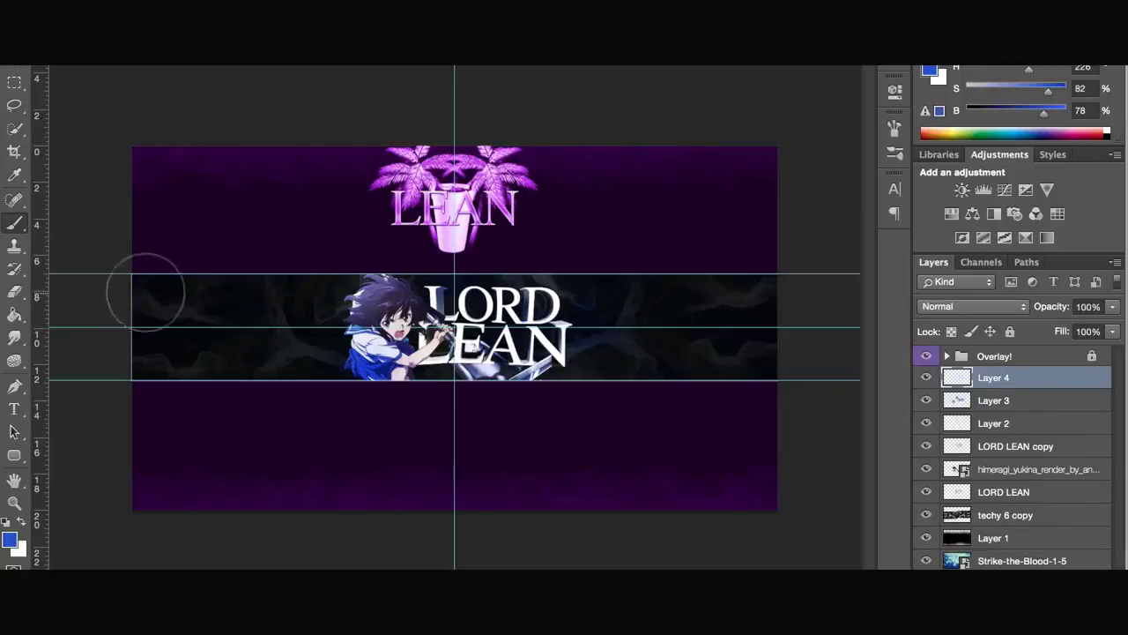
pyautogui.click(147, 280)
pyautogui.click(188, 374)
pyautogui.click(252, 277)
pyautogui.click(285, 368)
pyautogui.click(349, 292)
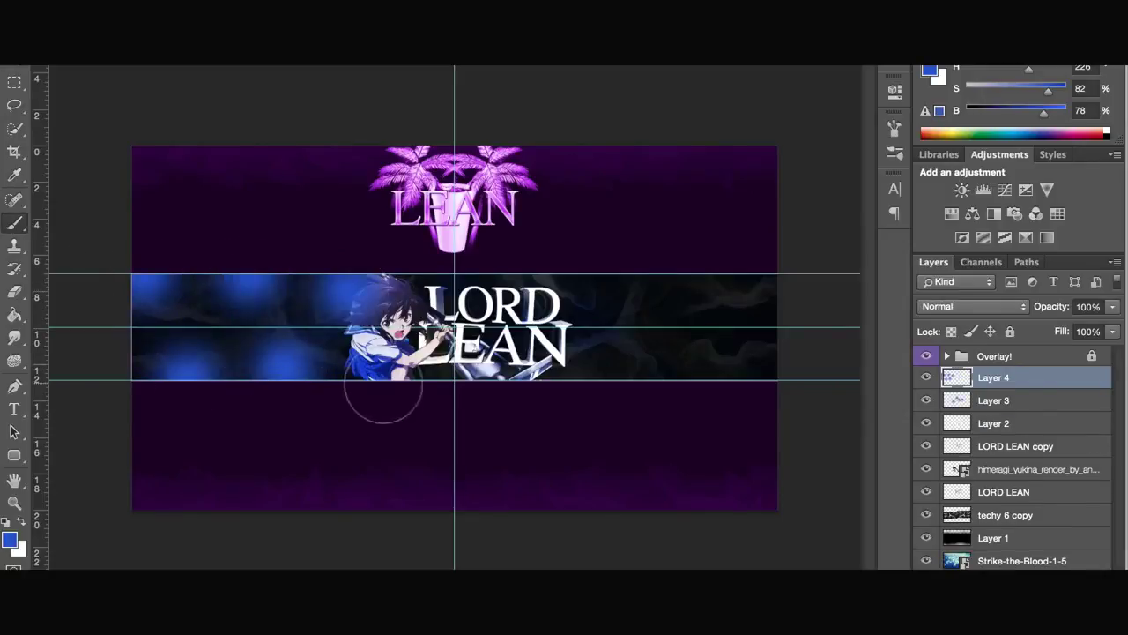
pyautogui.click(384, 386)
pyautogui.click(465, 277)
pyautogui.click(522, 379)
pyautogui.click(581, 267)
pyautogui.click(634, 370)
pyautogui.click(700, 288)
pyautogui.click(759, 362)
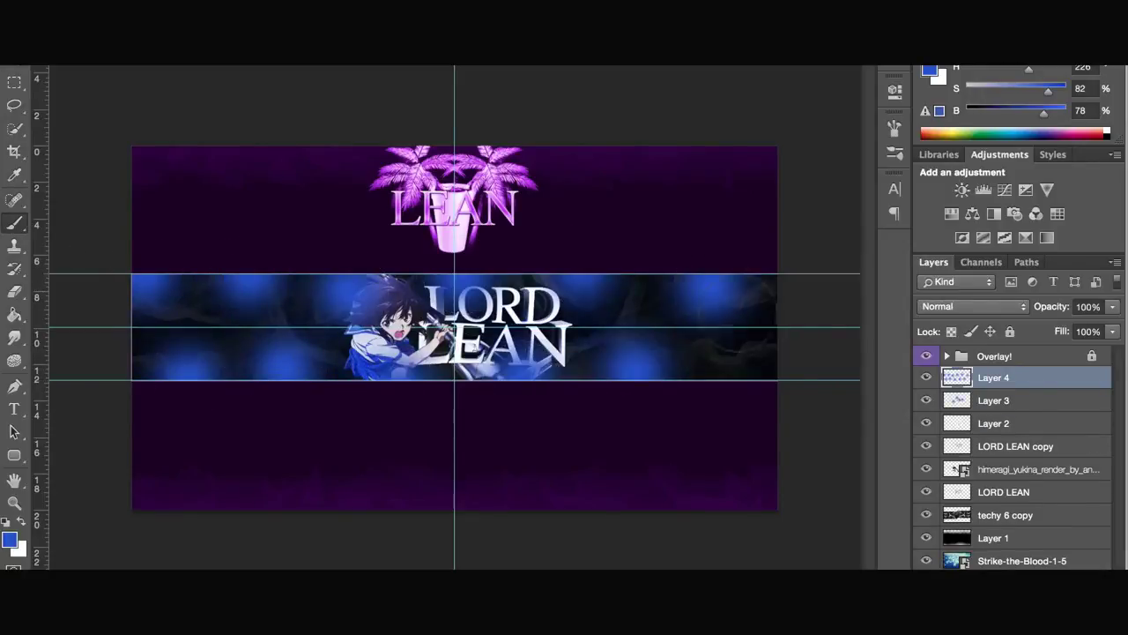
# Add a new layer above Layer 4 and paint soft white spots in a zigzag across the banner strip, between the blue ones
pyautogui.hotkey('ctrl', 'shift', 'alt', 'n')
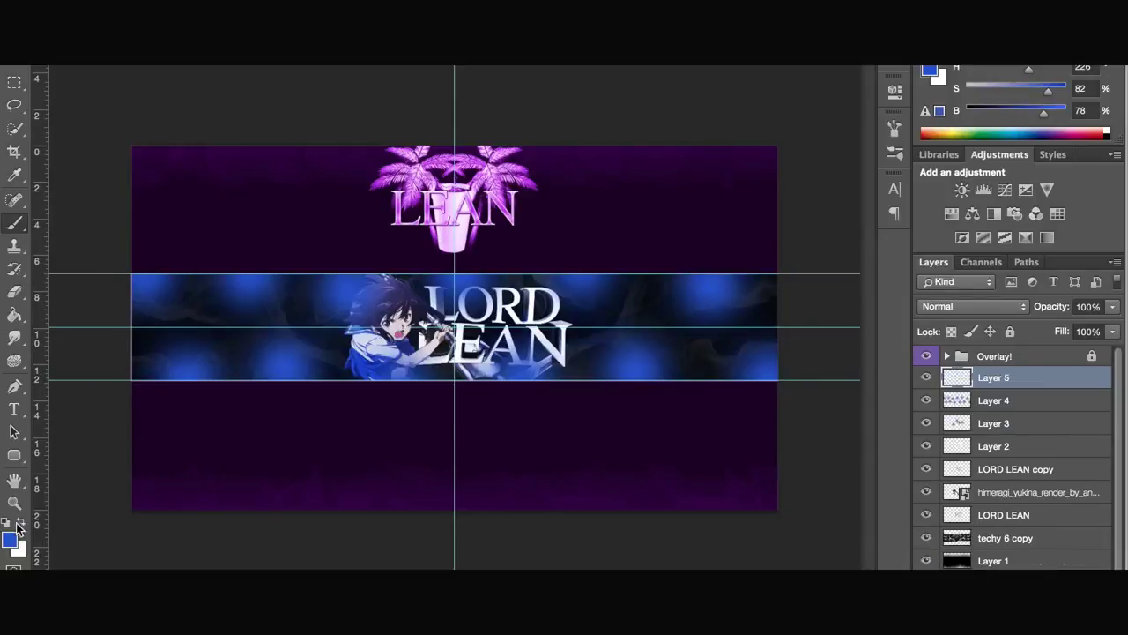
pyautogui.click(17, 524)
pyautogui.click(162, 328)
pyautogui.click(191, 284)
pyautogui.click(229, 361)
pyautogui.click(300, 283)
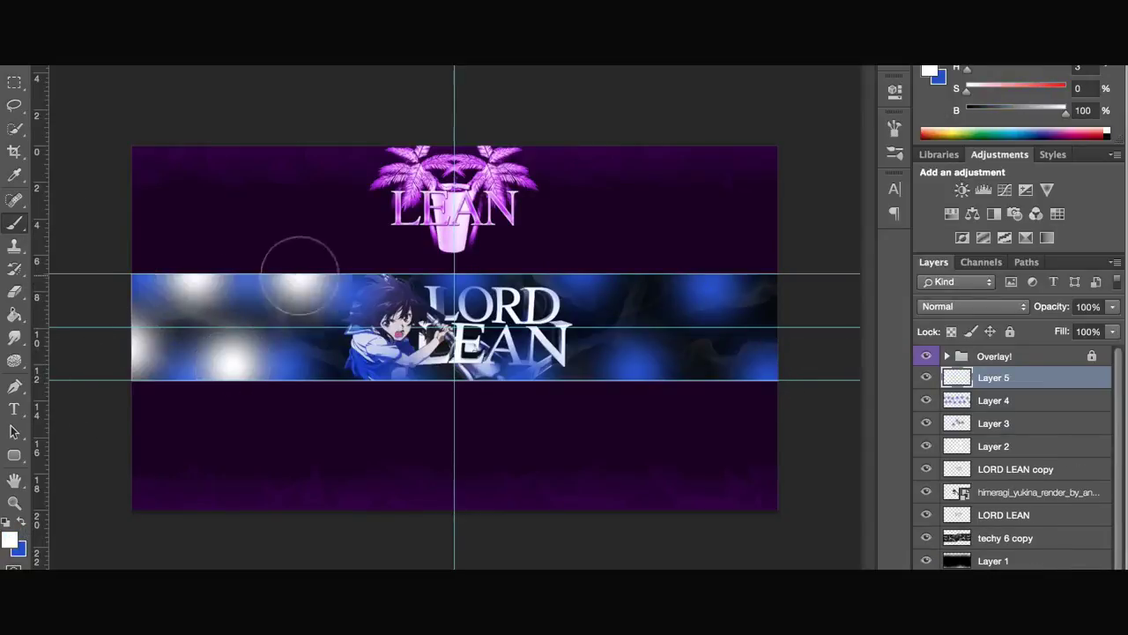
pyautogui.click(333, 358)
pyautogui.click(401, 299)
pyautogui.click(439, 342)
pyautogui.click(529, 330)
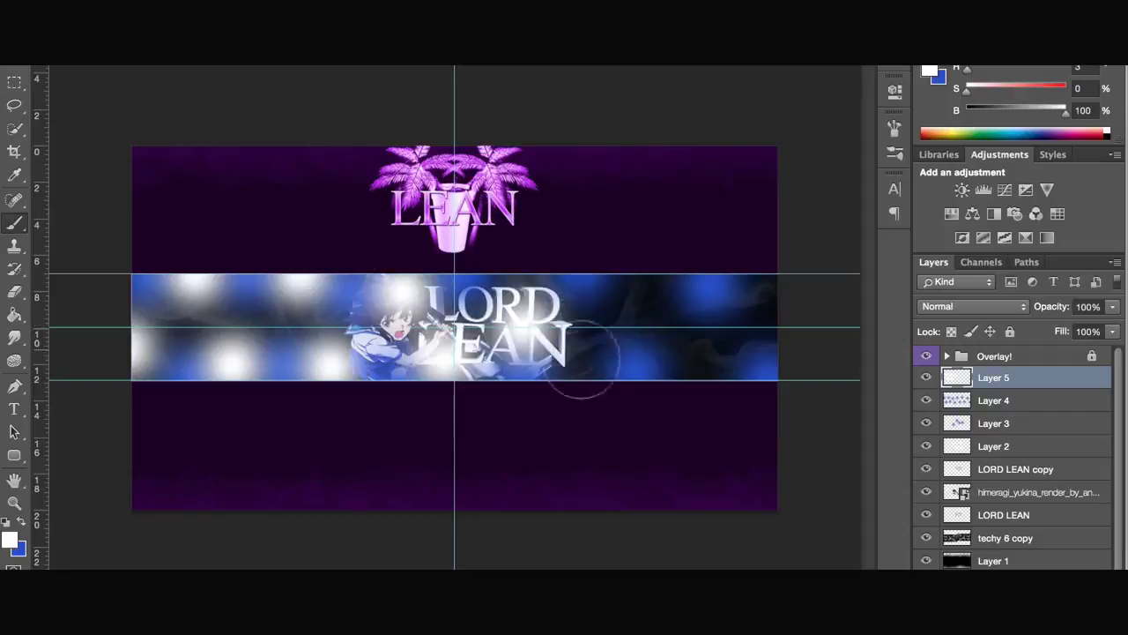
pyautogui.click(580, 348)
pyautogui.click(626, 307)
pyautogui.click(699, 355)
pyautogui.click(762, 300)
# Set the blend mode of both the new white-spot layer and the blue-spot Layer 4 to Overlay
pyautogui.click(941, 307)
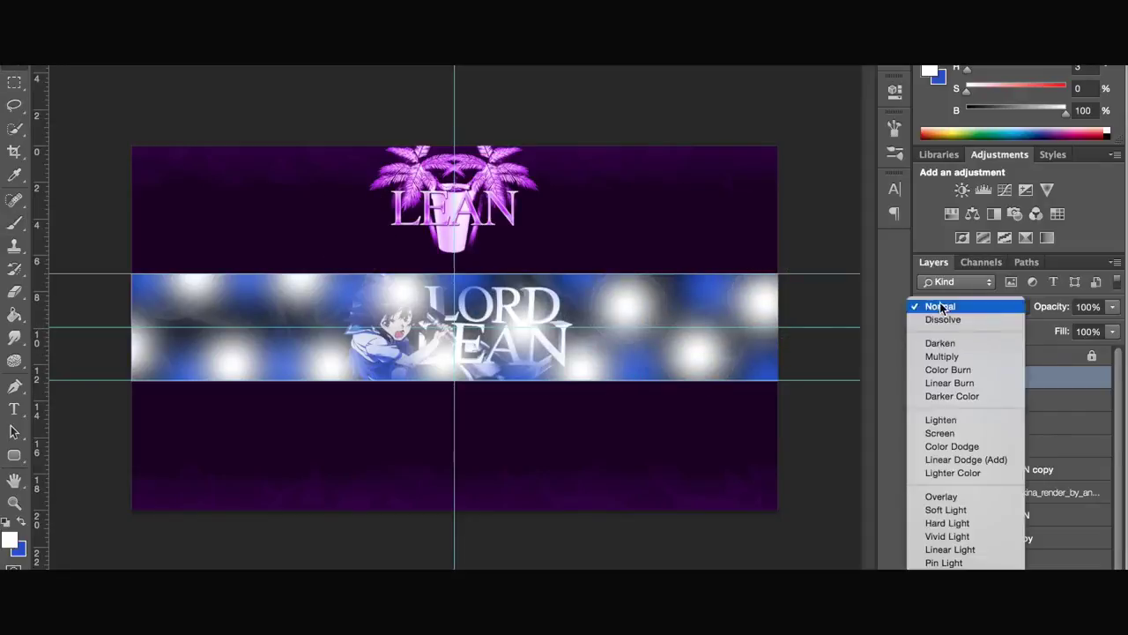
pyautogui.click(956, 498)
pyautogui.click(1012, 400)
pyautogui.click(982, 309)
pyautogui.click(963, 497)
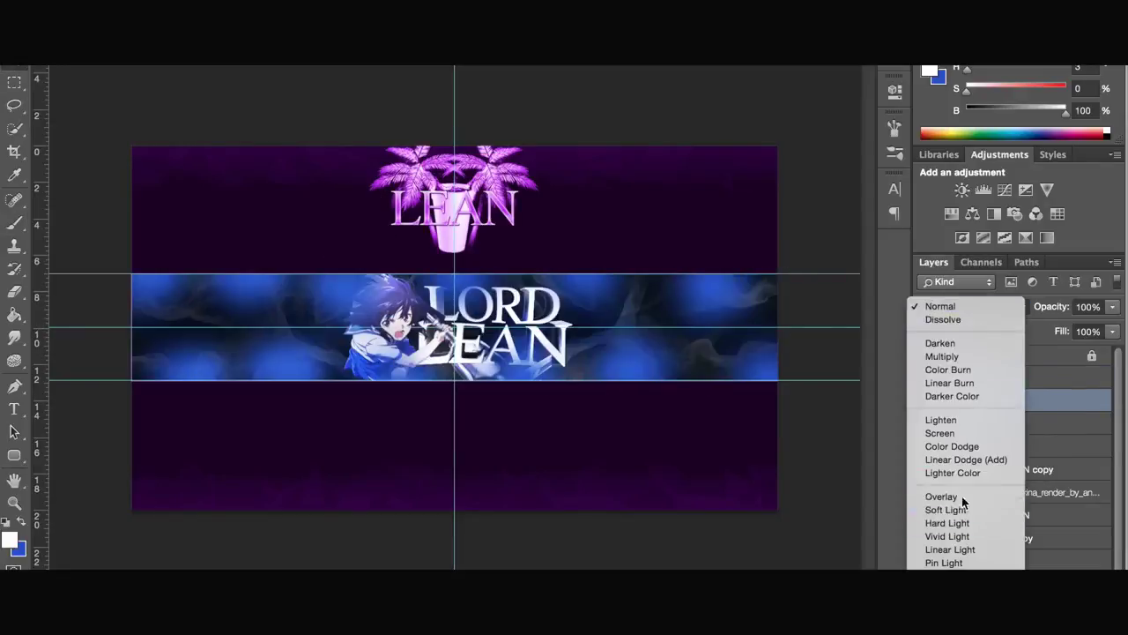
pyautogui.click(942, 496)
# Lower the opacity of Layer 5 and Layer 4 to 50%
pyautogui.press('super+plus')
pyautogui.click(926, 377)
pyautogui.click(1014, 377)
pyautogui.write('0')
pyautogui.press('Return')
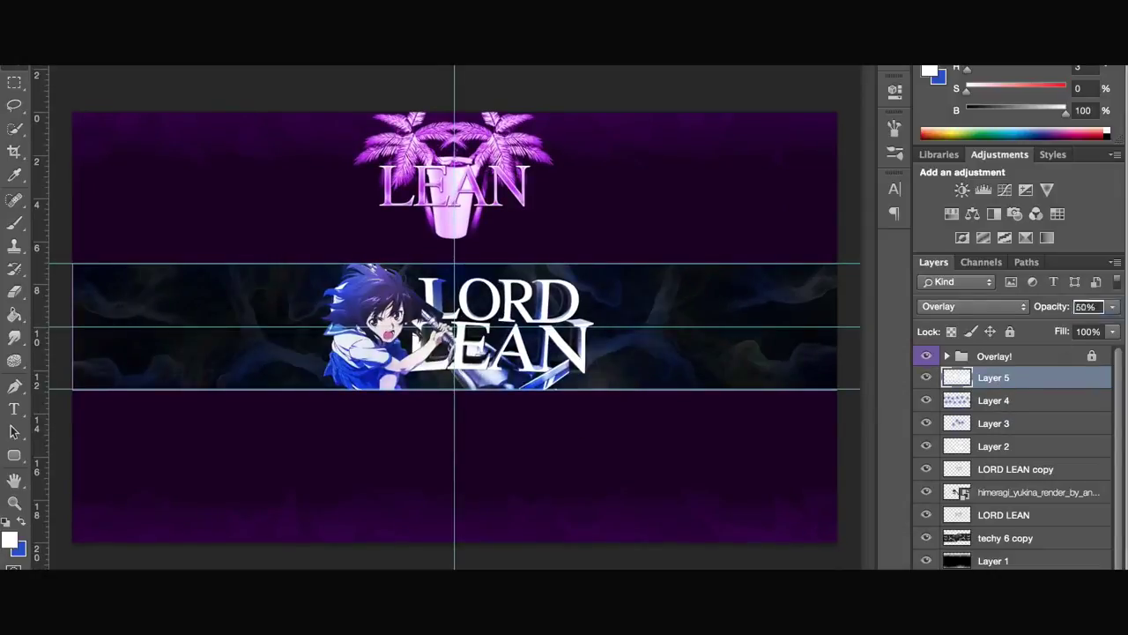
pyautogui.click(1003, 401)
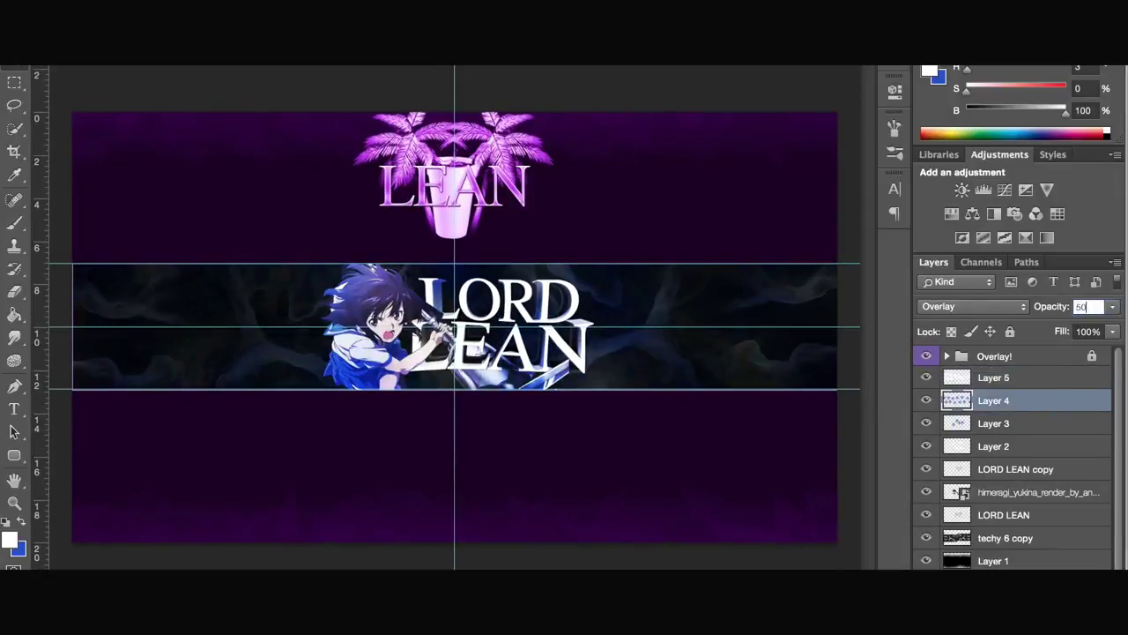
# Add a new layer above Layer 5 and paint over the whole banner strip with a large soft brush in black (000000)
pyautogui.hotkey('ctrl', 'shift', 'alt', 'n')
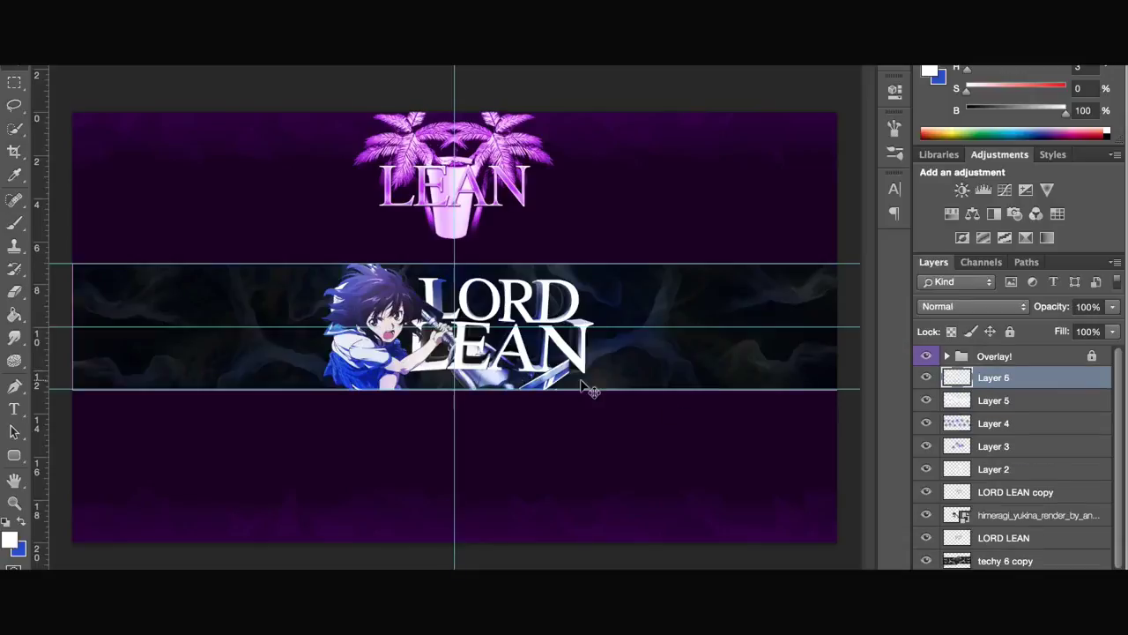
pyautogui.hotkey('ctrl', '-')
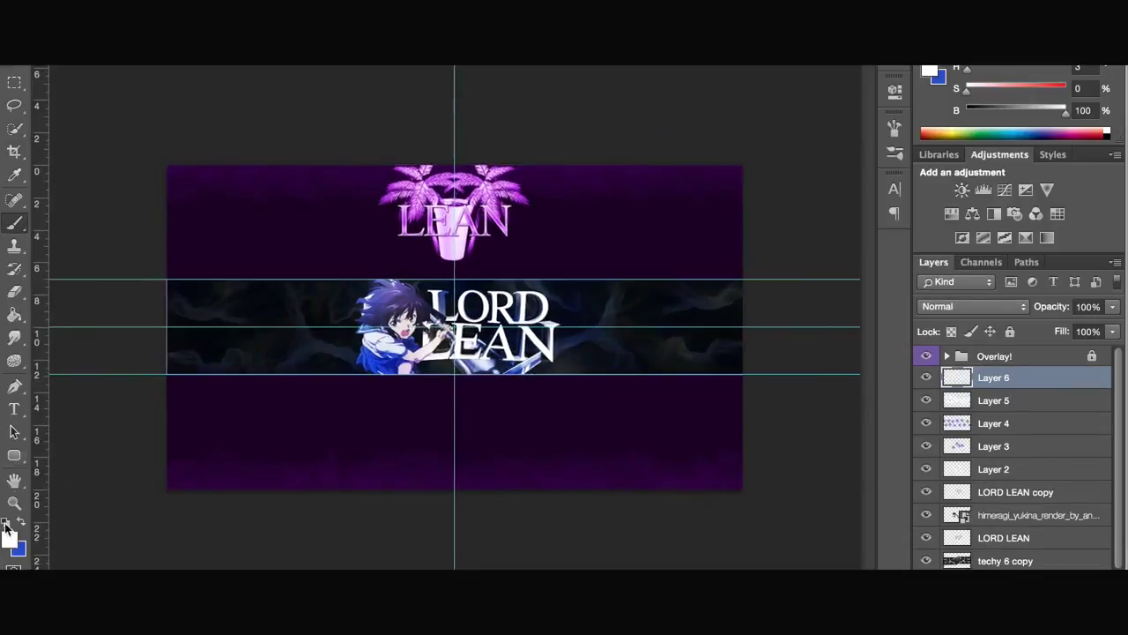
pyautogui.click(27, 554)
pyautogui.write('000000')
pyautogui.press('Return')
pyautogui.click(24, 526)
pyautogui.click(64, 26)
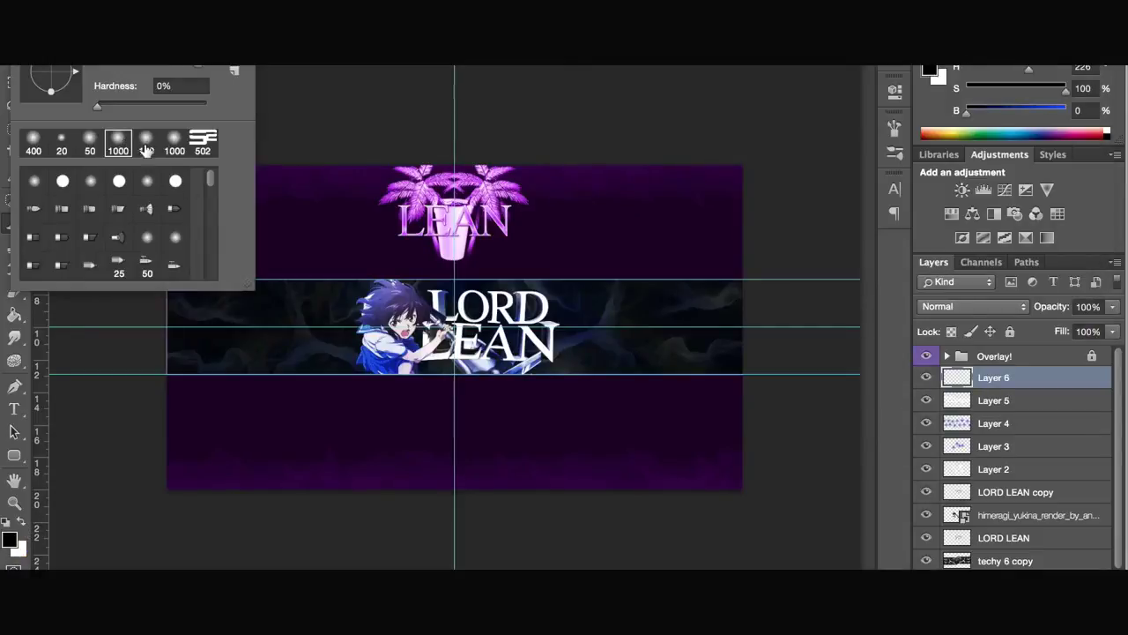
pyautogui.moveTo(744, 294); pyautogui.dragTo(122, 357)
pyautogui.click(11, 62)
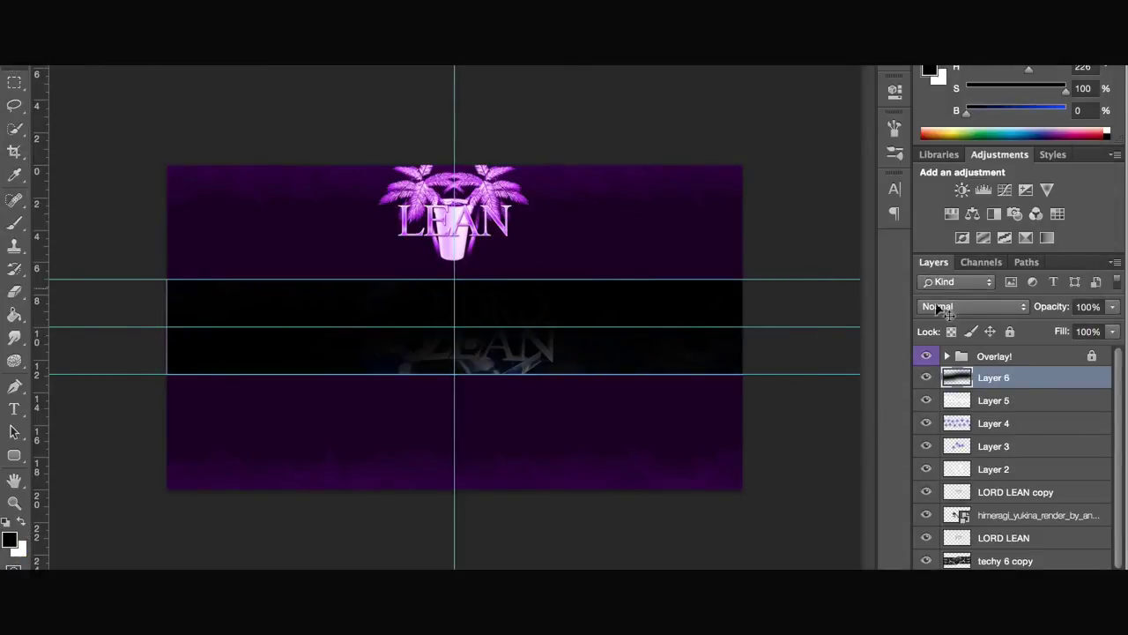
# Set the black-painted layer's blend mode to Overlay and its opacity to 40%
pyautogui.click(986, 306)
pyautogui.click(943, 497)
pyautogui.write('70')
pyautogui.press('BackSpace')
pyautogui.press('BackSpace')
pyautogui.write('50')
pyautogui.press('BackSpace')
pyautogui.press('BackSpace')
pyautogui.write('30')
pyautogui.press('BackSpace')
pyautogui.press('BackSpace')
pyautogui.write('40')
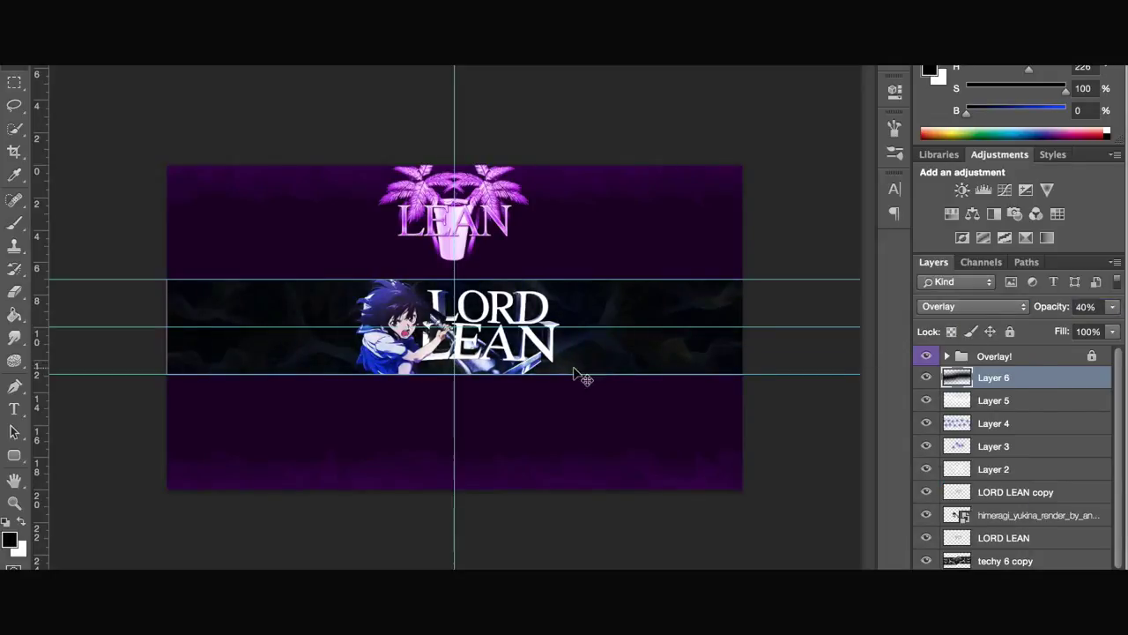
# Copy the light-ray flare from the Friday the 13th pack into the banner and transform it so the rays fall over the character and text
pyautogui.hotkey('ctrl', '+')
pyautogui.hotkey('ctrl', '+')
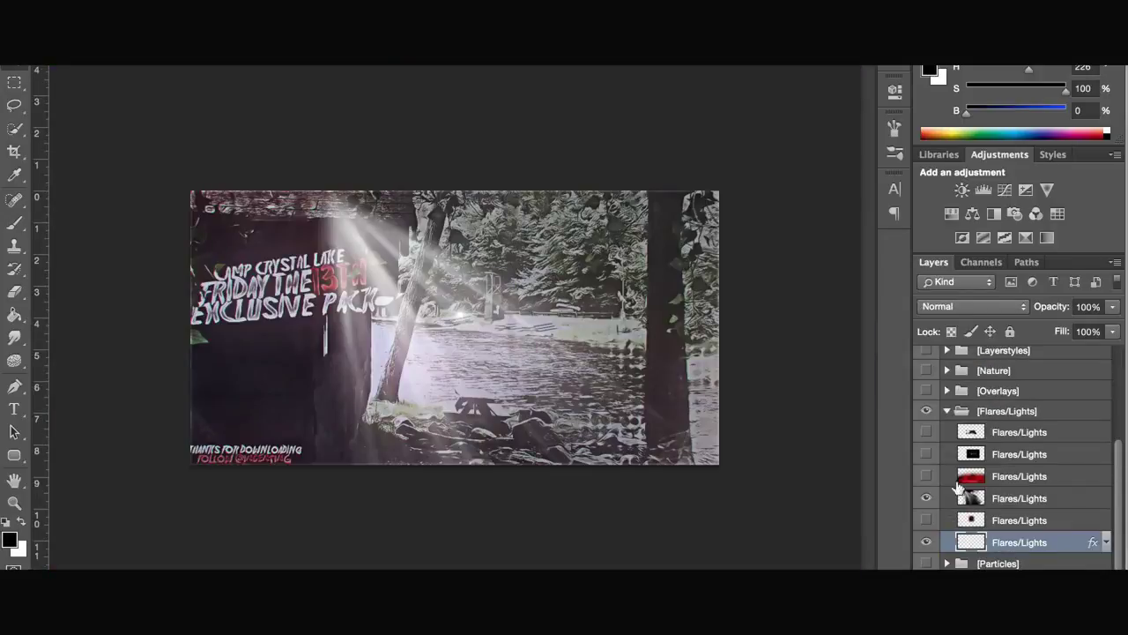
pyautogui.click(968, 498)
pyautogui.moveTo(432, 304); pyautogui.dragTo(302, 111)
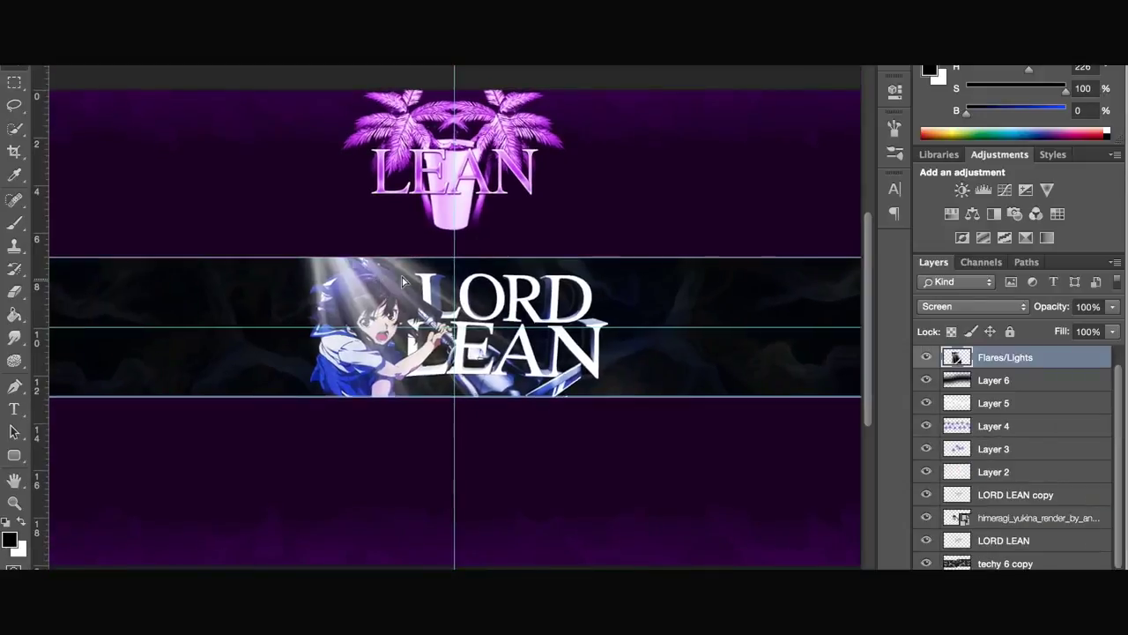
pyautogui.moveTo(381, 286); pyautogui.dragTo(864, 361)
pyautogui.moveTo(602, 296); pyautogui.dragTo(522, 291)
pyautogui.click(960, 357)
pyautogui.click(713, 206)
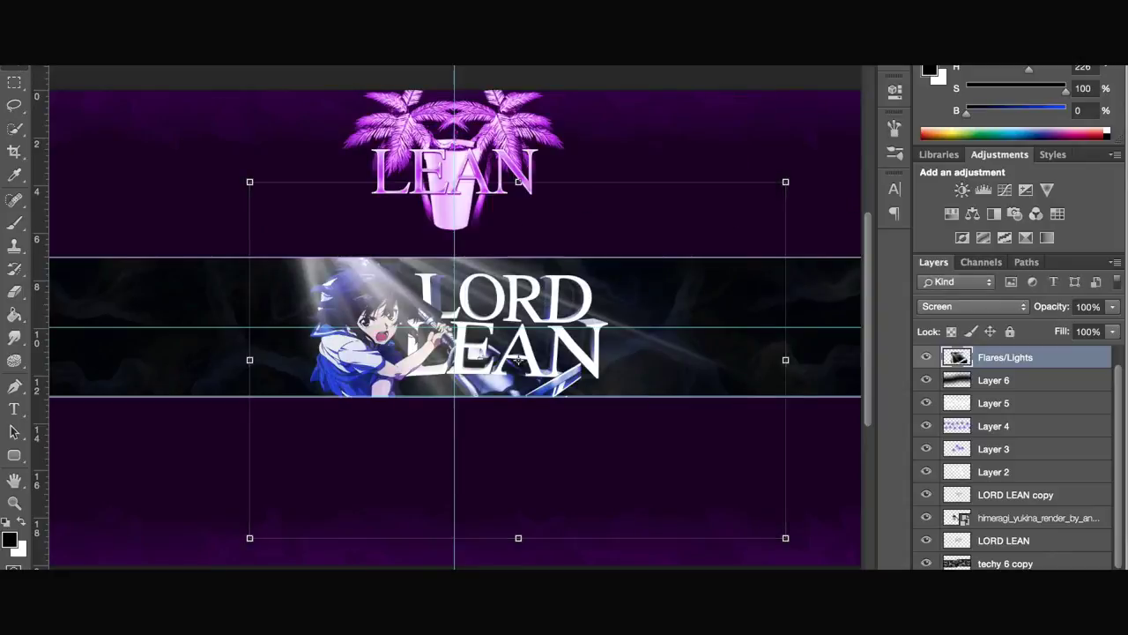
# Set the light-ray layer's opacity to 24% and move it directly above LORD LEAN copy
pyautogui.write('20')
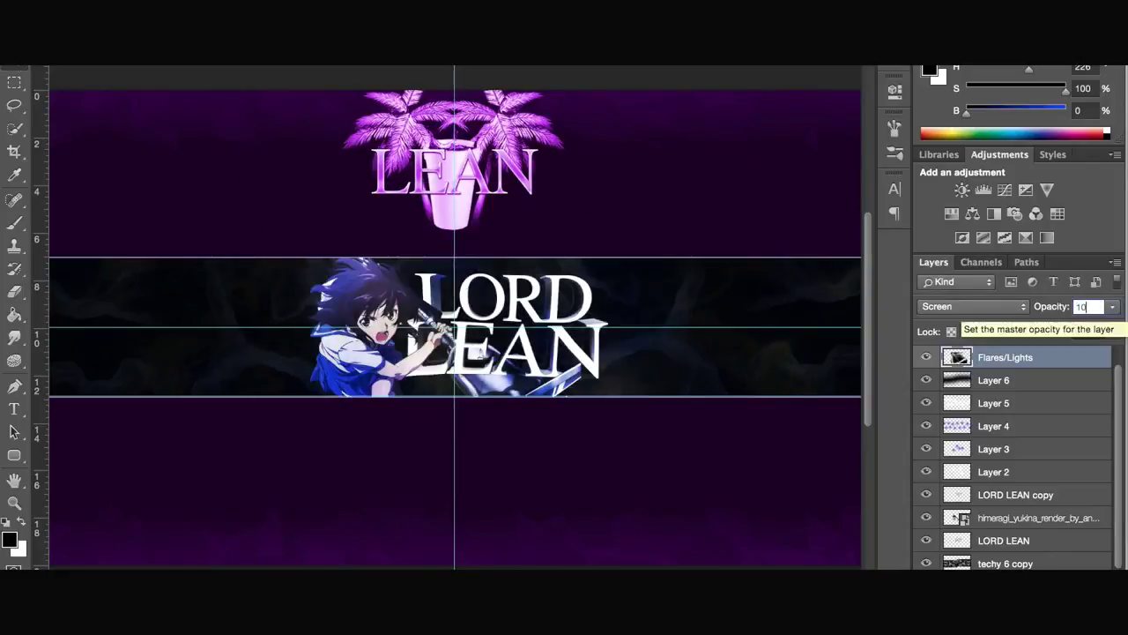
pyautogui.press('BackSpace')
pyautogui.write('4')
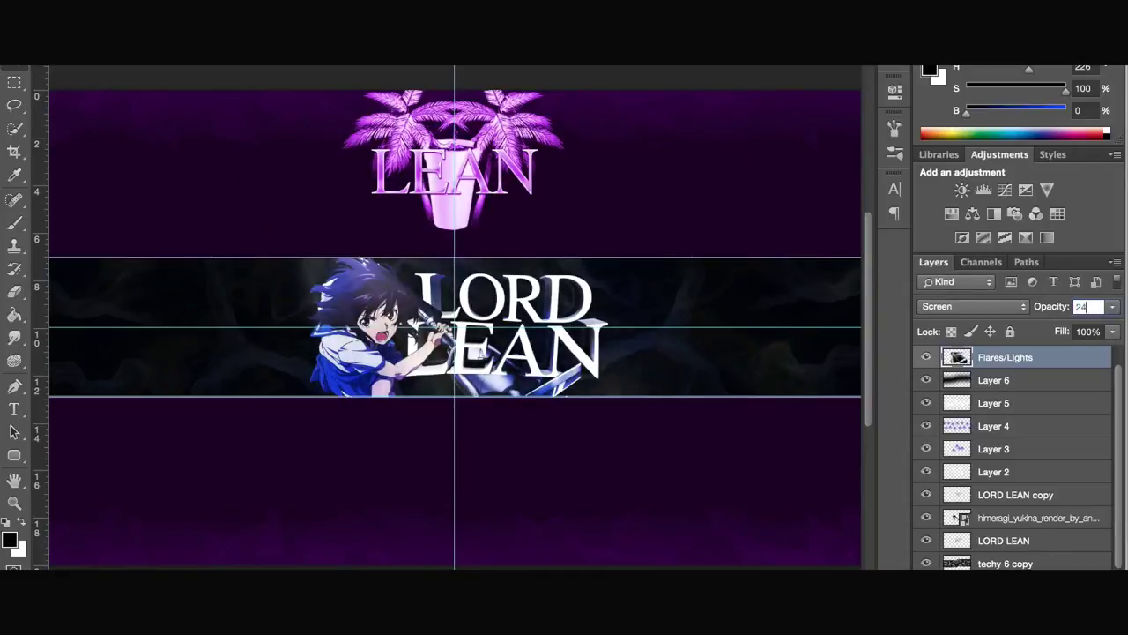
pyautogui.moveTo(989, 410); pyautogui.dragTo(1009, 487)
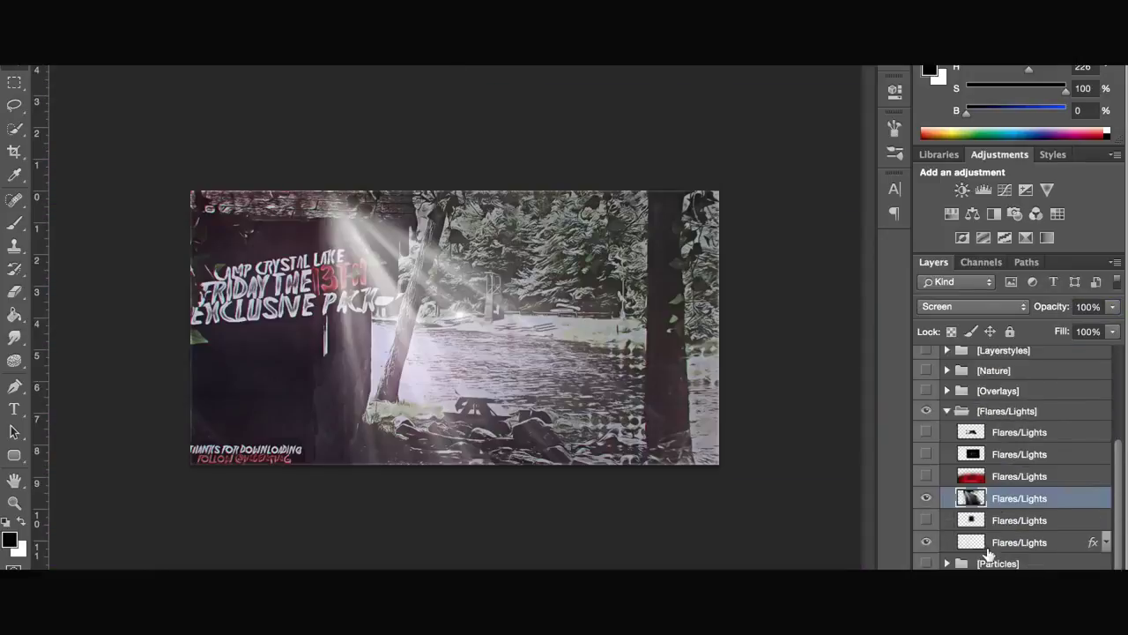
# Copy the small sparkle flare from the pack into the banner, scale it down and place it on the character's eye
pyautogui.click(927, 498)
pyautogui.click(969, 542)
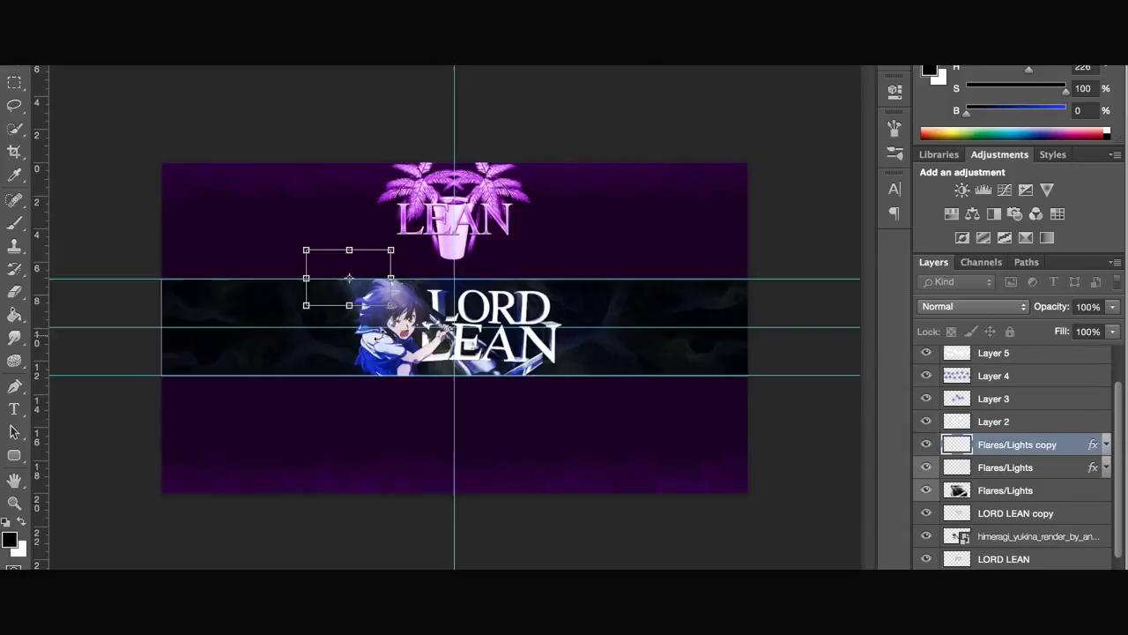
pyautogui.scroll(4, 364, 304)
pyautogui.moveTo(364, 304); pyautogui.dragTo(391, 309)
pyautogui.press('super+plus')
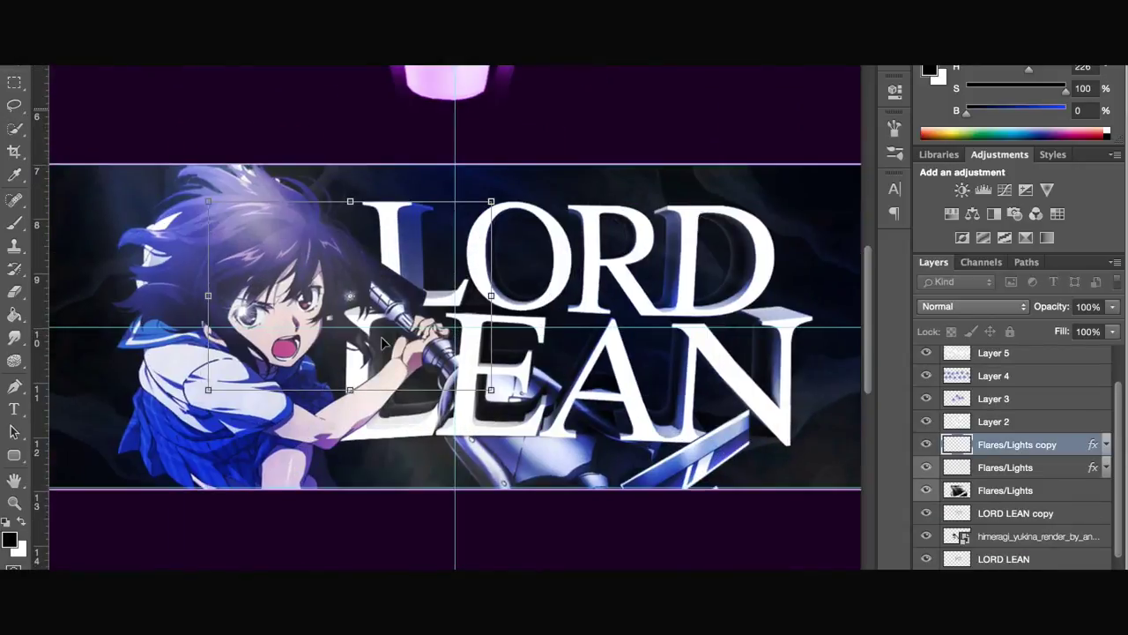
pyautogui.click(15, 66)
pyautogui.click(711, 210)
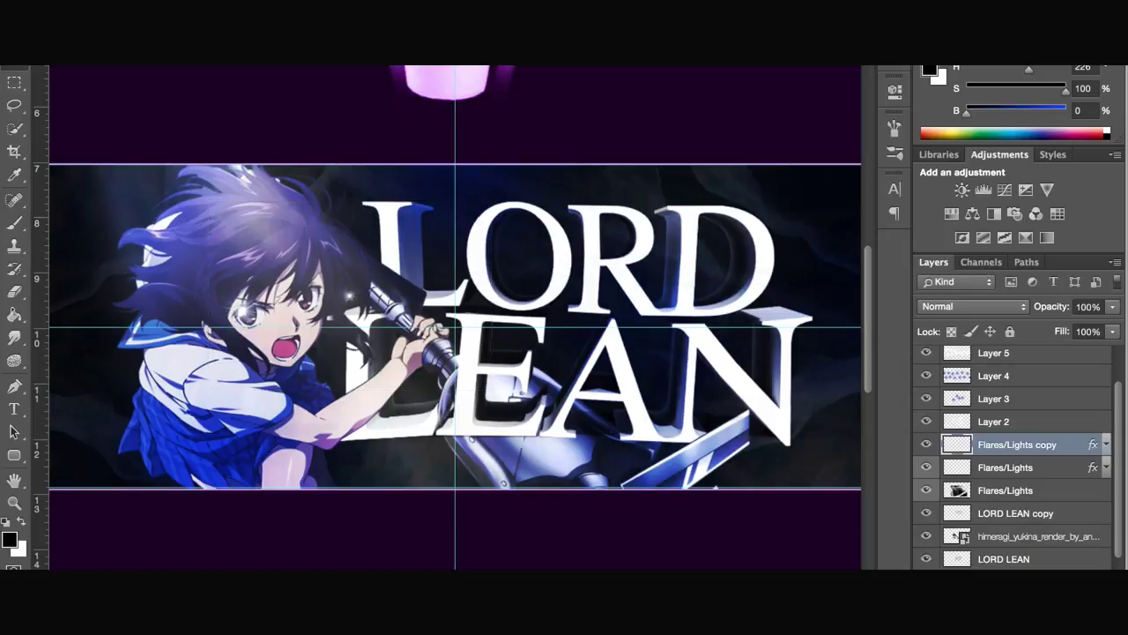
pyautogui.scroll(3, 385, 310)
pyautogui.moveTo(309, 284); pyautogui.dragTo(252, 288)
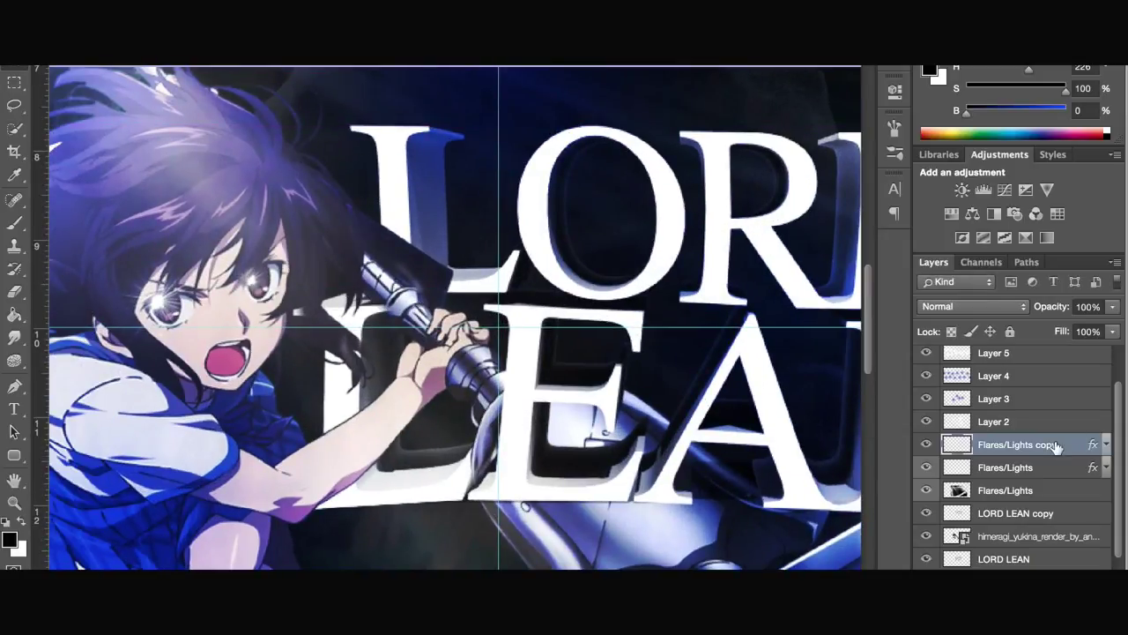
# Delete the original sparkle layer, then duplicate Flares/Lights copy and position the sparkles on both of the character's eyes
pyautogui.click(1039, 470)
pyautogui.press('Delete')
pyautogui.click(1029, 447)
pyautogui.press('super+j')
pyautogui.moveTo(256, 296); pyautogui.dragTo(163, 320)
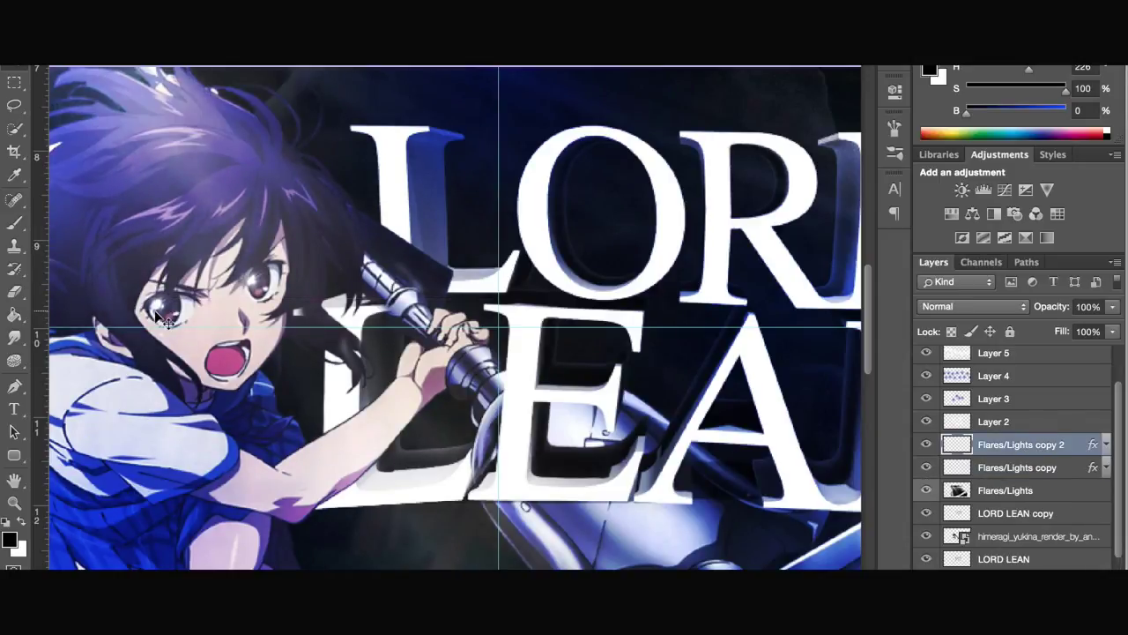
pyautogui.scroll(-8, 424, 308)
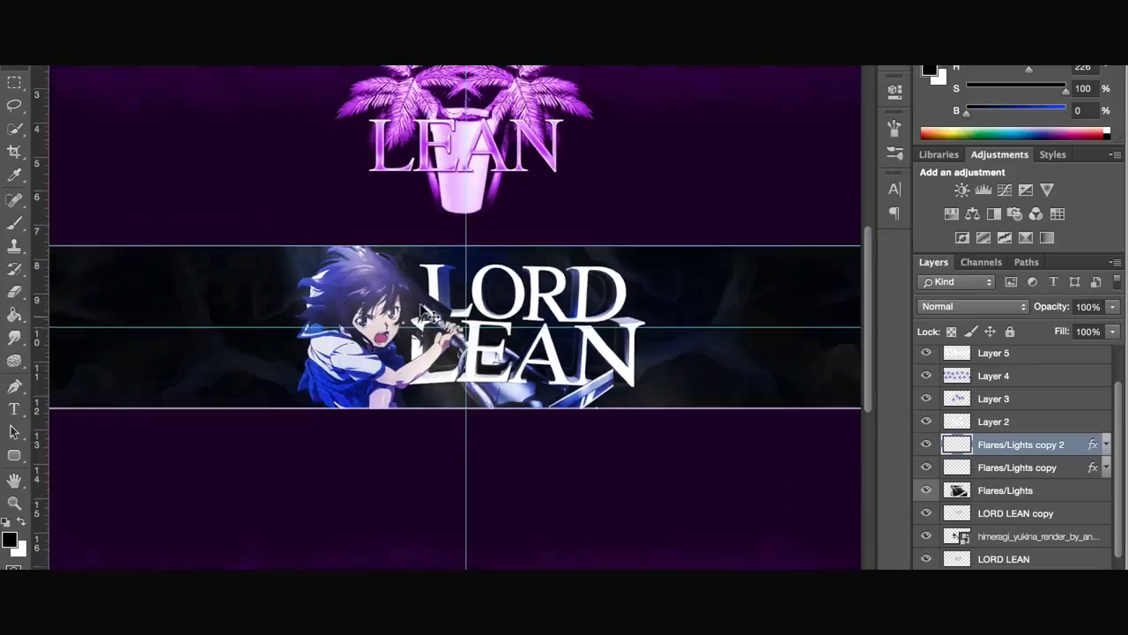
pyautogui.scroll(1, 423, 309)
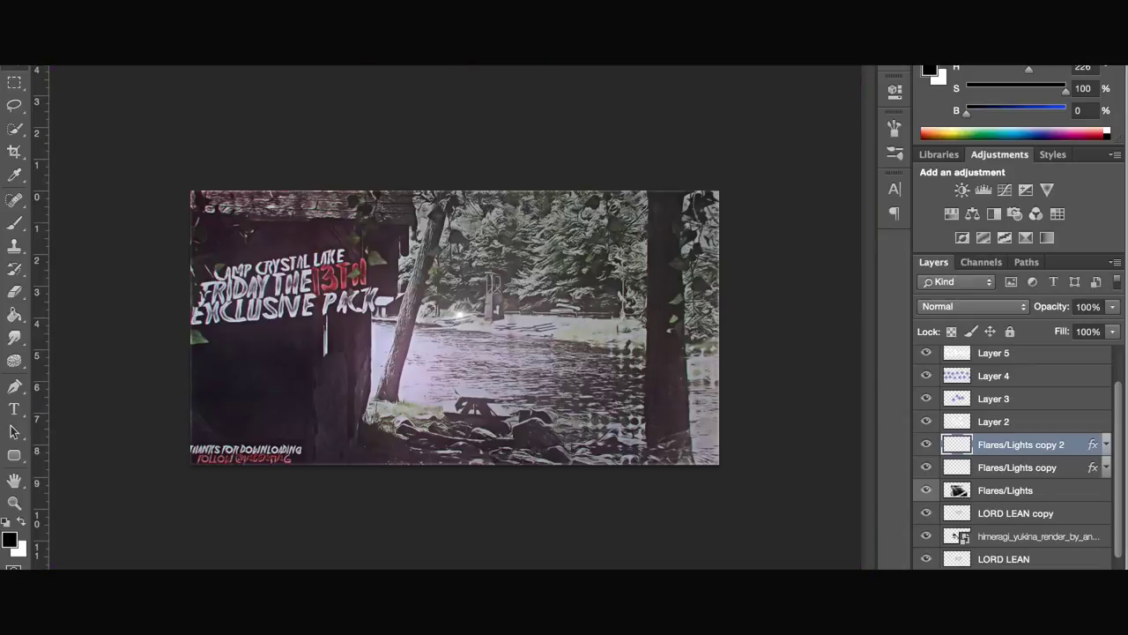
# Hide the sparkle flare in the Friday the 13th pack and look through its Particles group
pyautogui.click(927, 542)
pyautogui.click(960, 563)
pyautogui.click(947, 564)
pyautogui.scroll(-5, 950, 567)
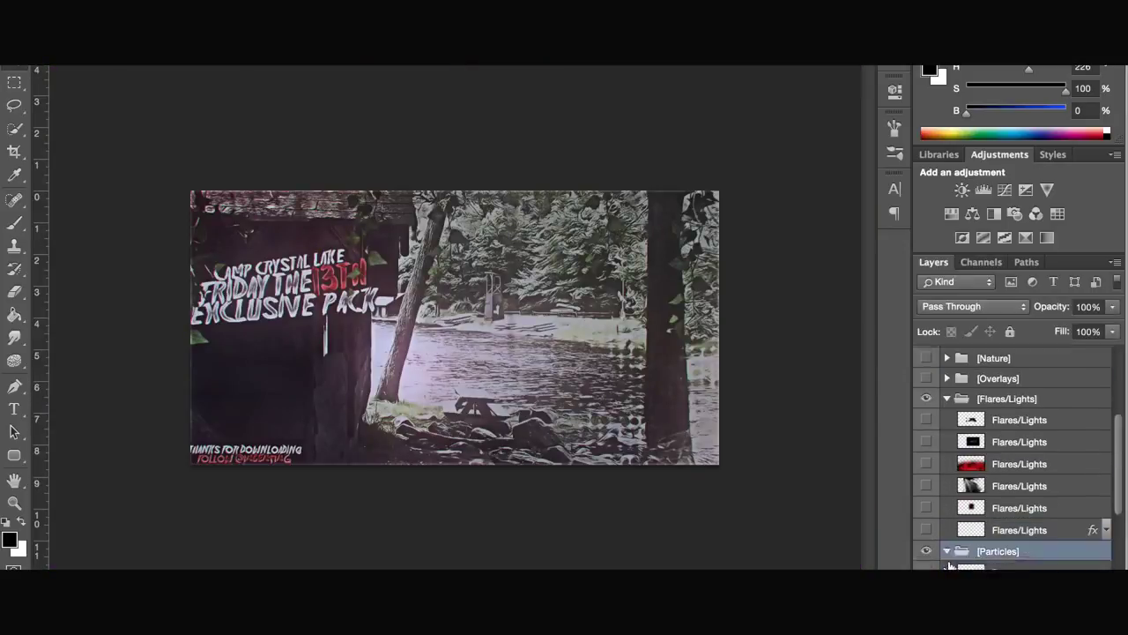
pyautogui.scroll(10, 959, 377)
# Open 80s_pack.psd from the GFX Packs folder, leaving its missing fonts unresolved
pyautogui.press('super+o')
pyautogui.click(121, 272)
pyautogui.click(639, 142)
pyautogui.scroll(-5, 547, 295)
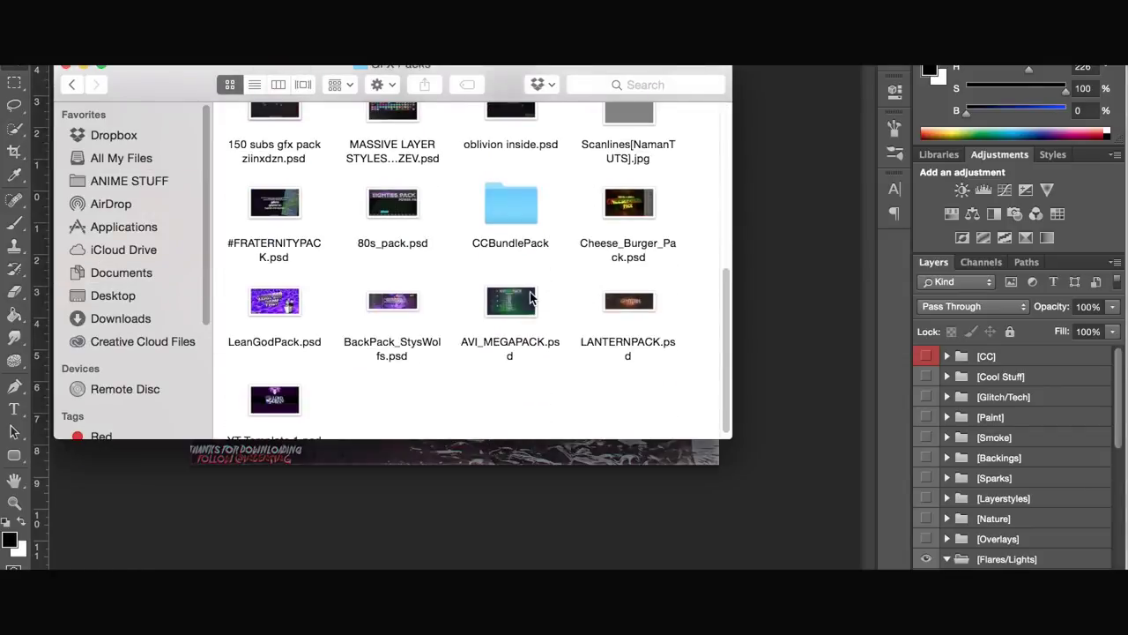
pyautogui.doubleClick(393, 202)
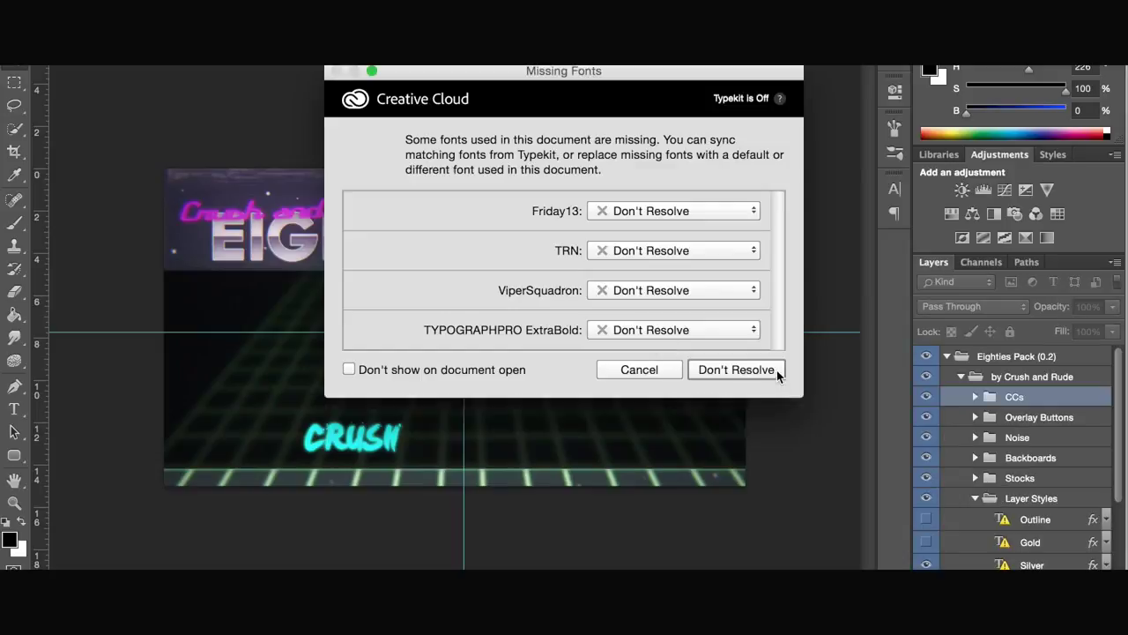
pyautogui.click(776, 370)
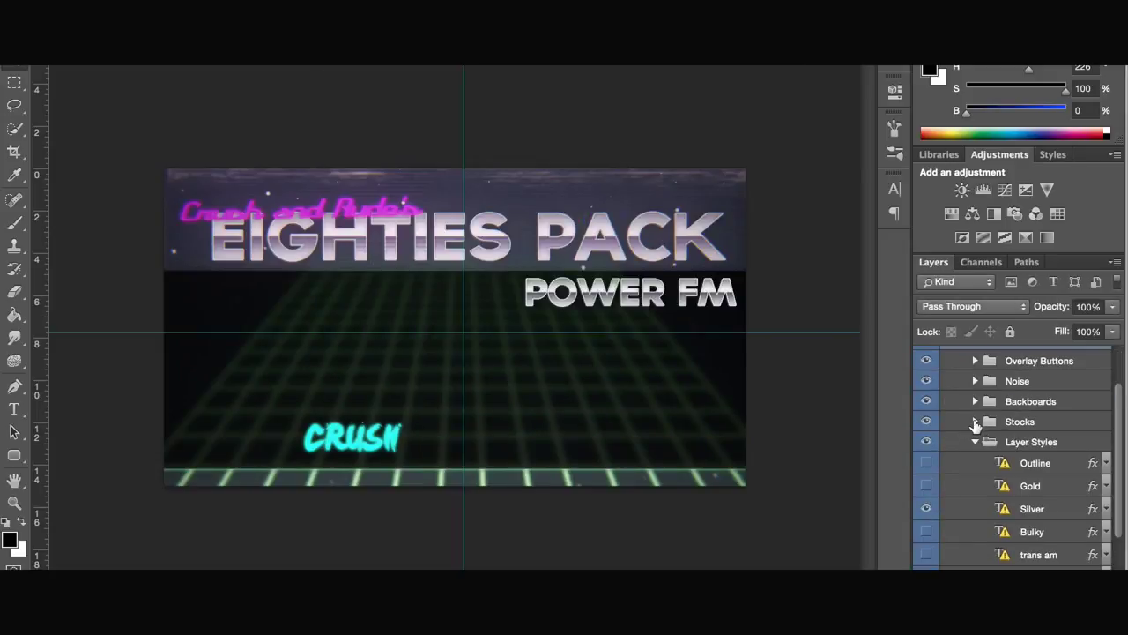
# Find the Stars layer in the Eighties Pack, copy it into the banner and position it over the strip beside the character
pyautogui.click(975, 421)
pyautogui.scroll(-5, 975, 425)
pyautogui.scroll(3, 975, 427)
pyautogui.scroll(2, 975, 427)
pyautogui.click(926, 441)
pyautogui.click(959, 440)
pyautogui.moveTo(305, 264); pyautogui.dragTo(318, 294)
pyautogui.scroll(-3, 300, 327)
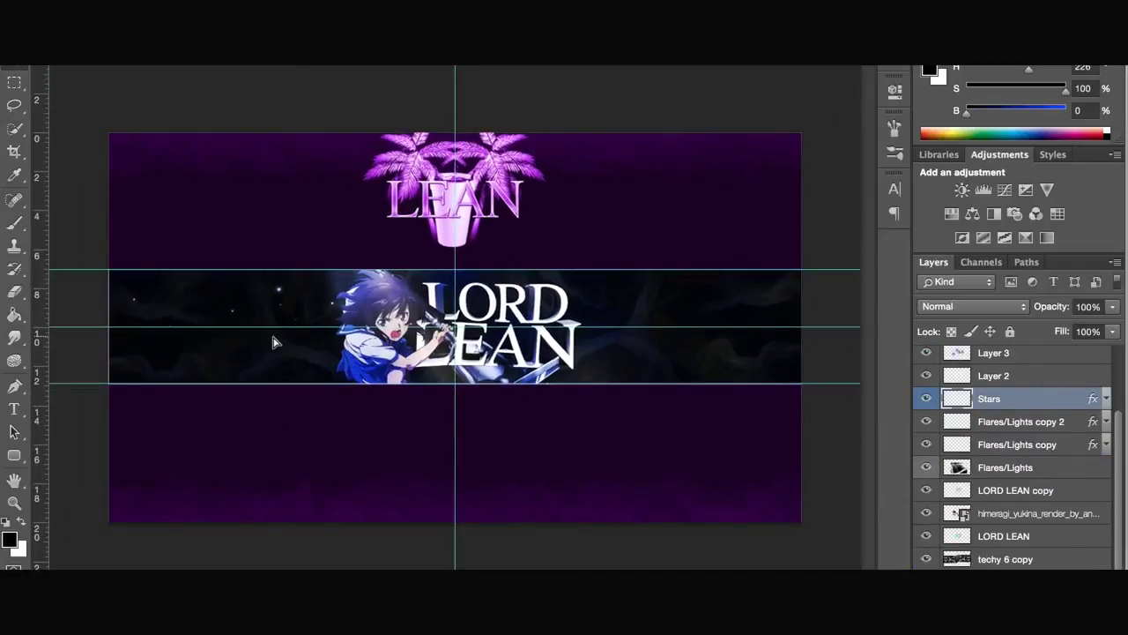
pyautogui.moveTo(377, 310); pyautogui.dragTo(379, 328)
# Duplicate the Stars layer three times and spread the copies across both sides of the banner strip
pyautogui.hotkey('ctrl', 'j')
pyautogui.moveTo(524, 295); pyautogui.dragTo(663, 300)
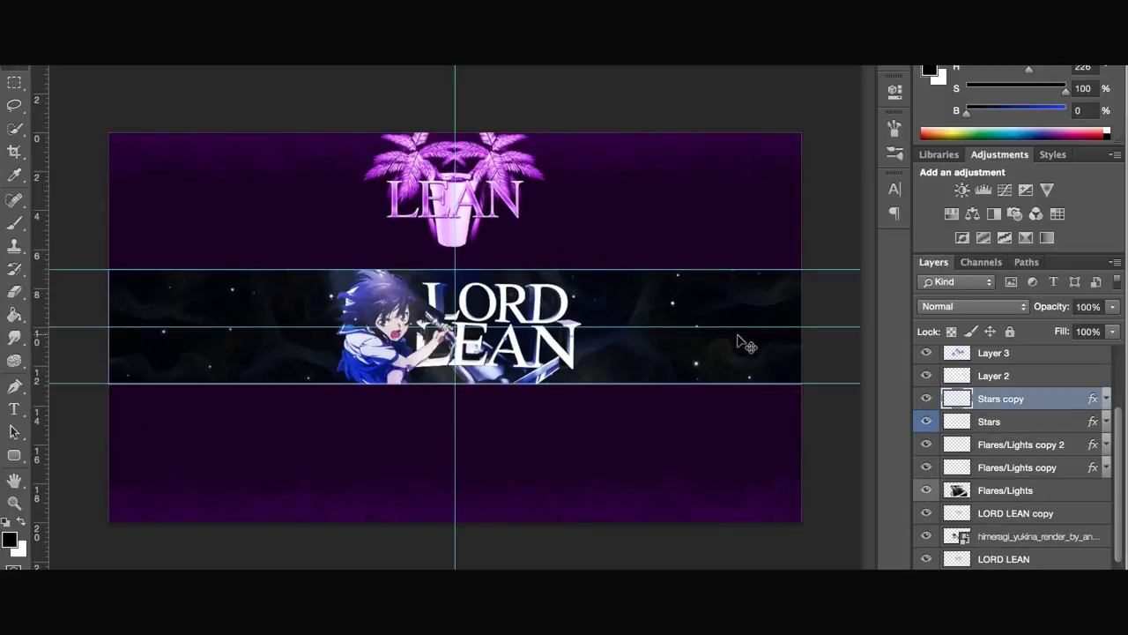
pyautogui.hotkey('ctrl', 'j')
pyautogui.moveTo(744, 341); pyautogui.dragTo(261, 283)
pyautogui.hotkey('ctrl', 'j')
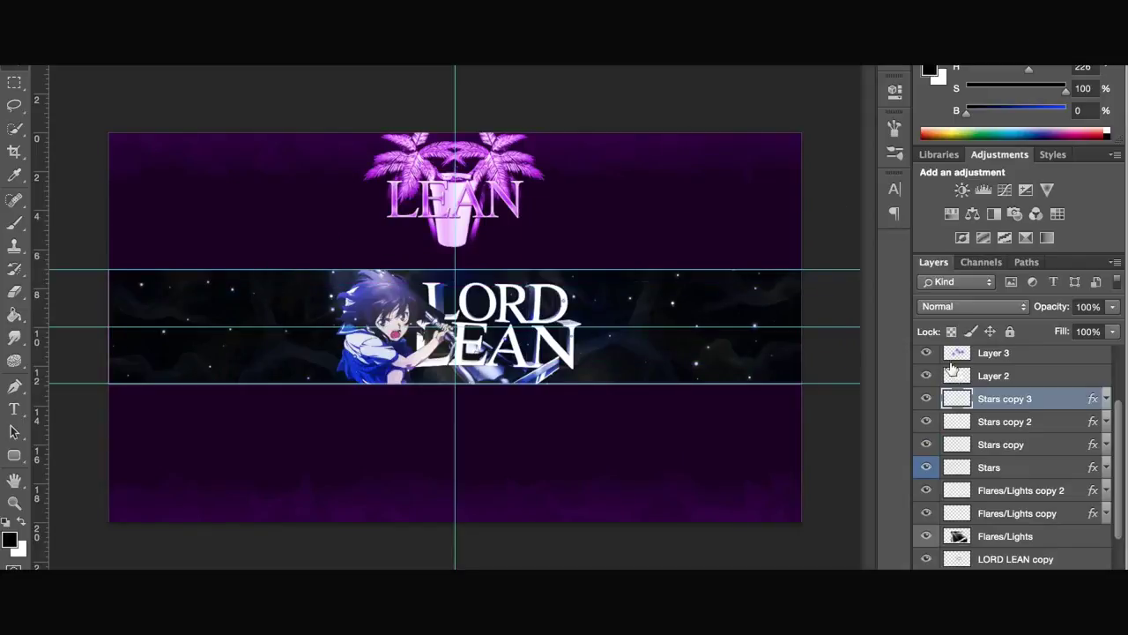
# Merge the three Stars copies down one after another into the original Stars layer
pyautogui.rightClick(977, 398)
pyautogui.click(832, 492)
pyautogui.rightClick(1002, 397)
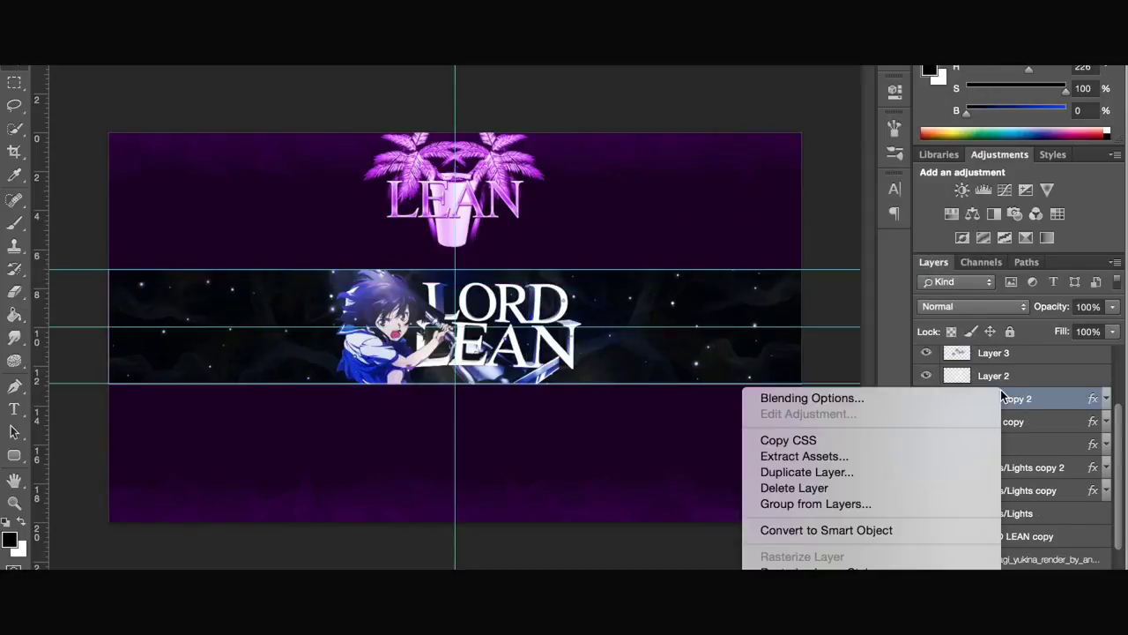
pyautogui.click(830, 567)
pyautogui.rightClick(999, 398)
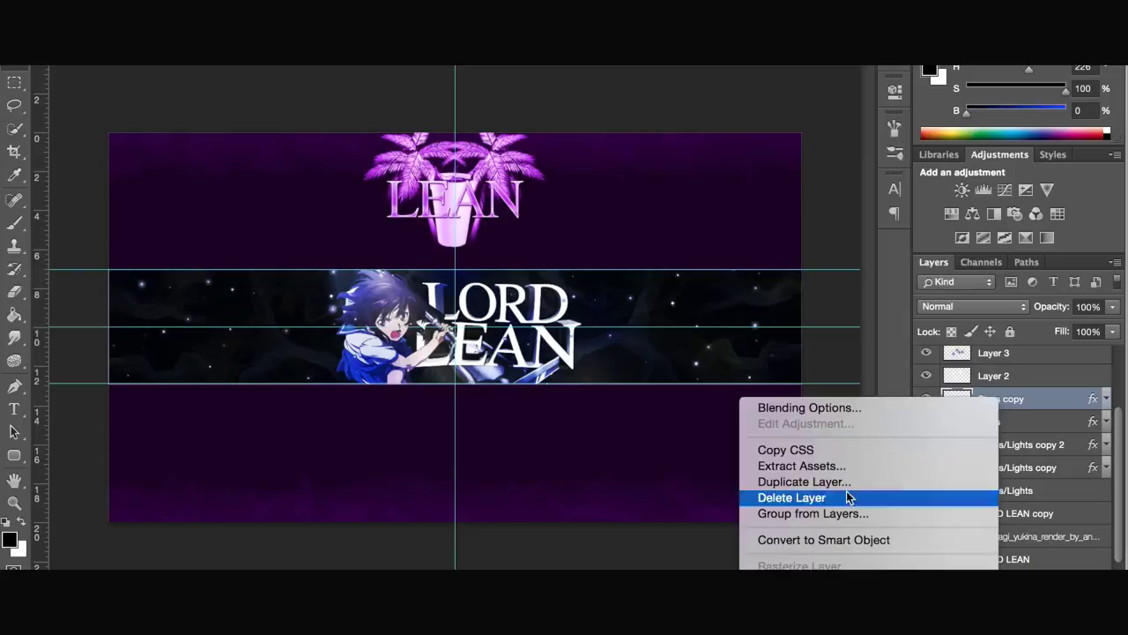
pyautogui.click(831, 555)
# Set the merged Stars layer's opacity to 80%
pyautogui.rightClick(989, 402)
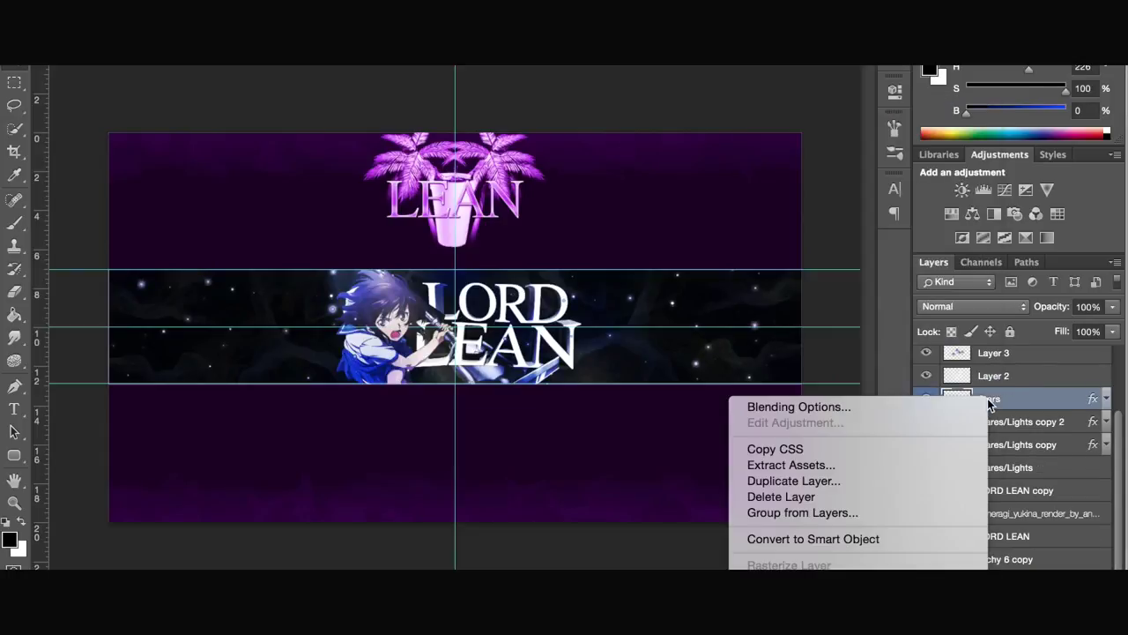
pyautogui.click(1087, 307)
pyautogui.write('80')
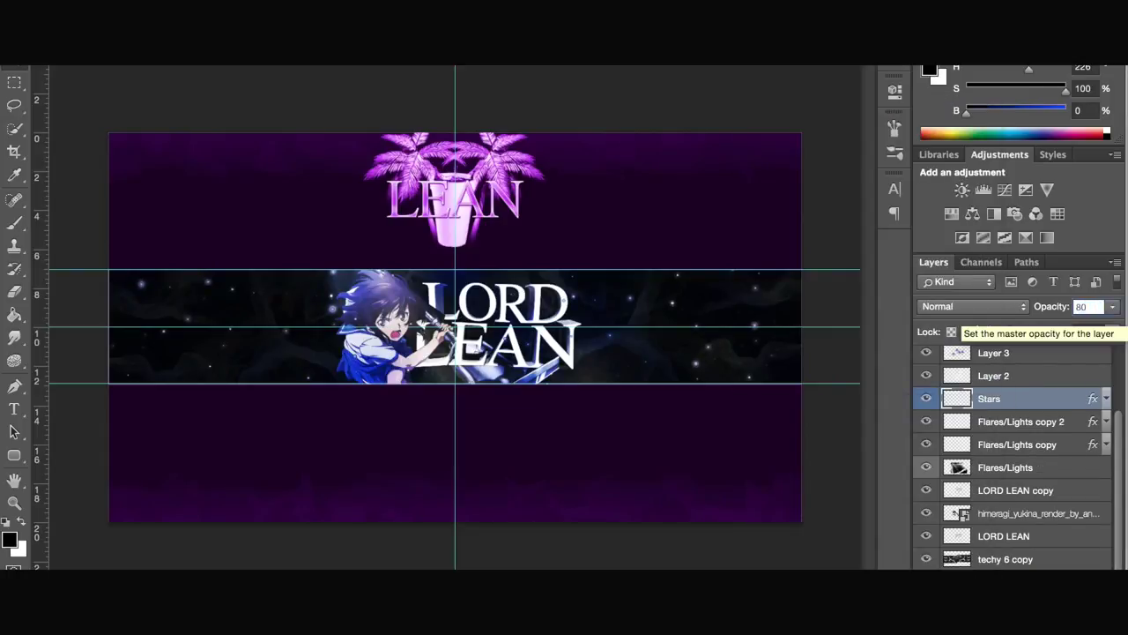